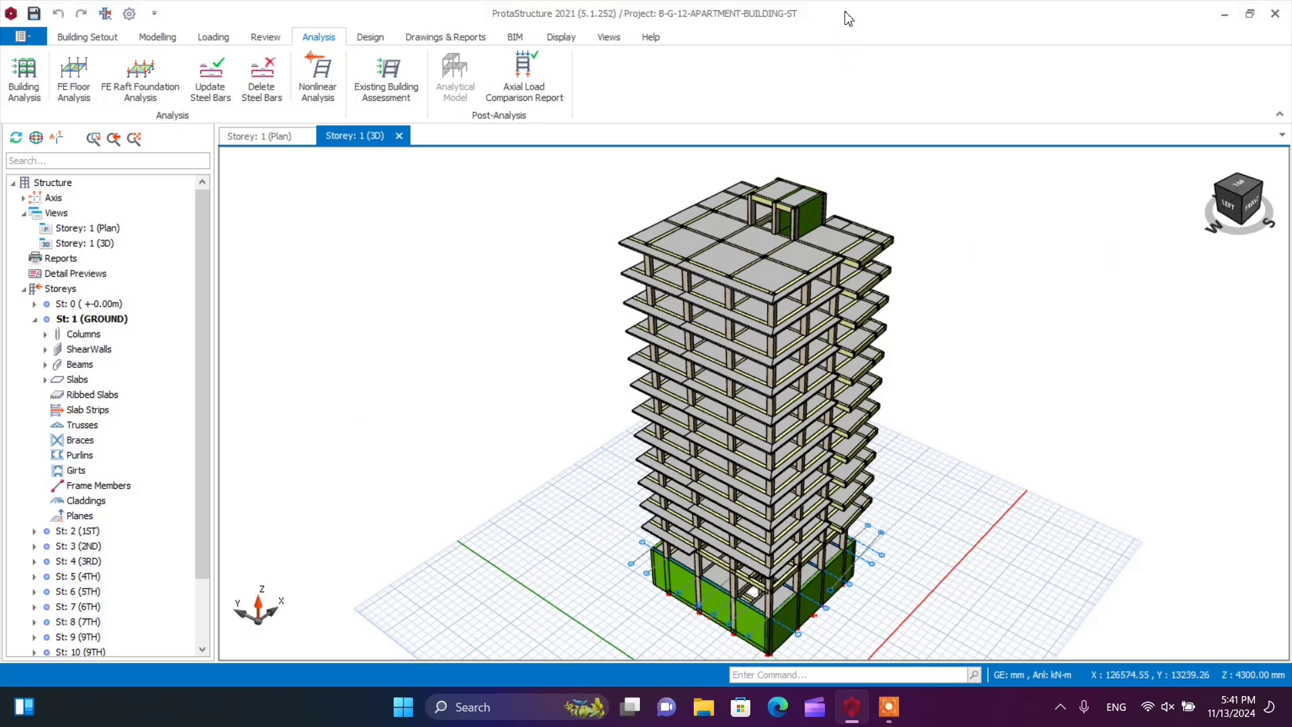
# Step: Set the concrete design code to the Eurocode 2 base code in the building analysis project parameters
pyautogui.click(90, 38)
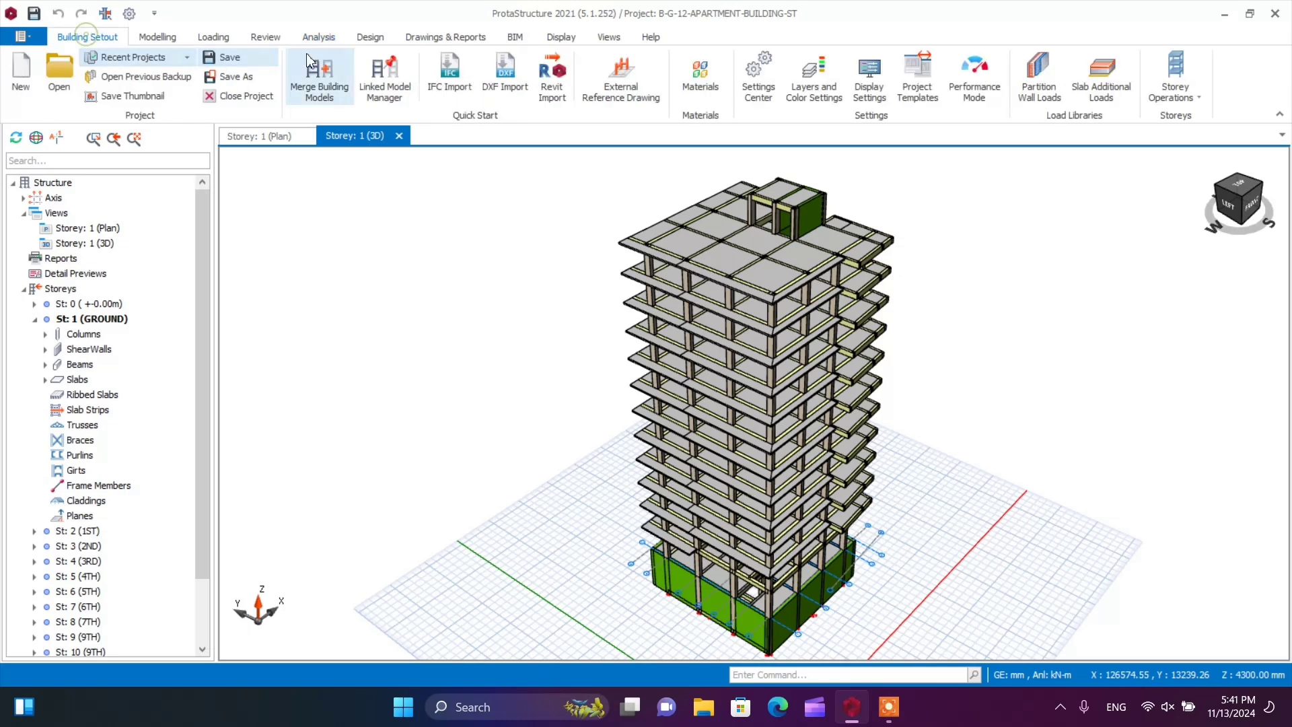
pyautogui.click(313, 41)
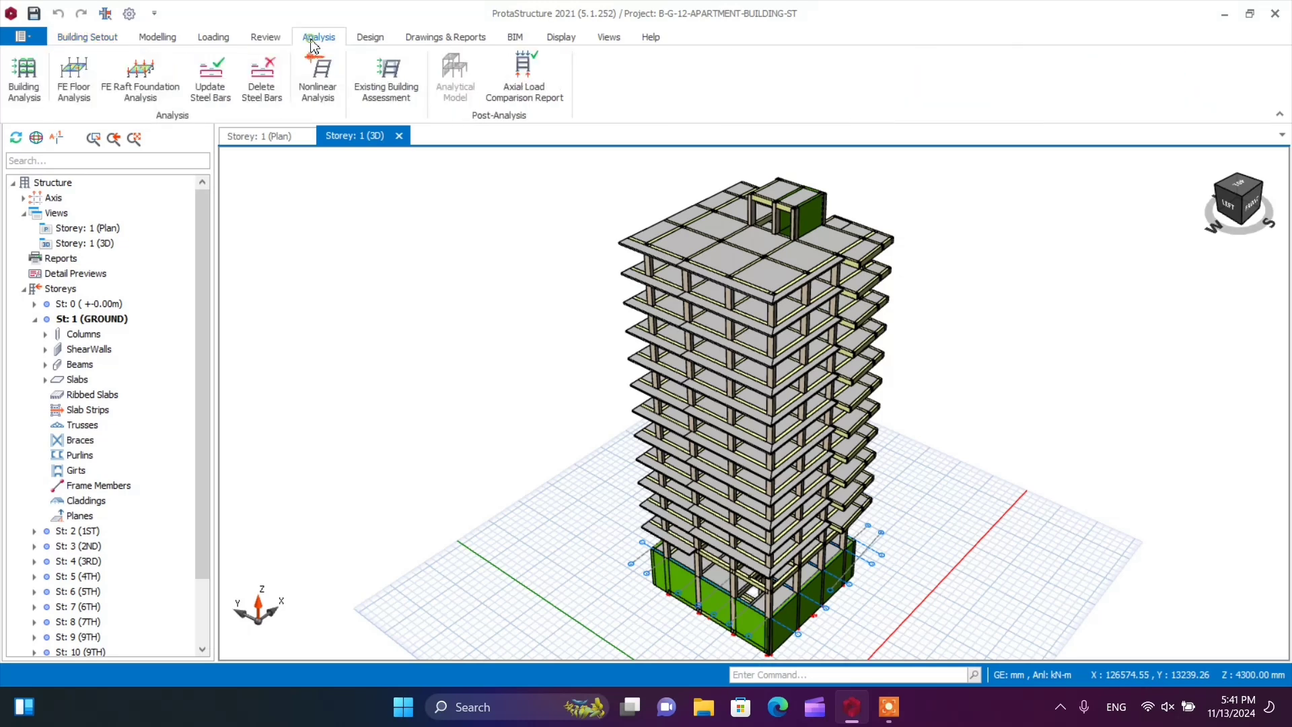
pyautogui.click(25, 98)
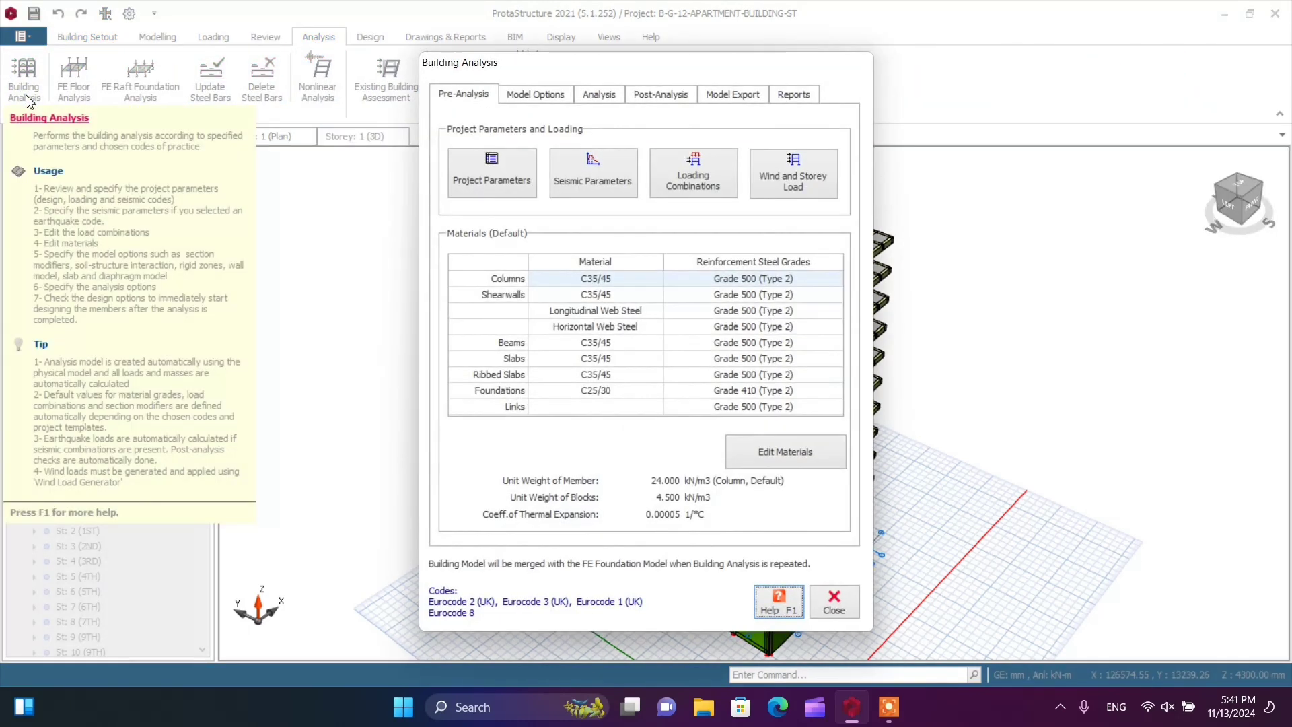
pyautogui.click(475, 194)
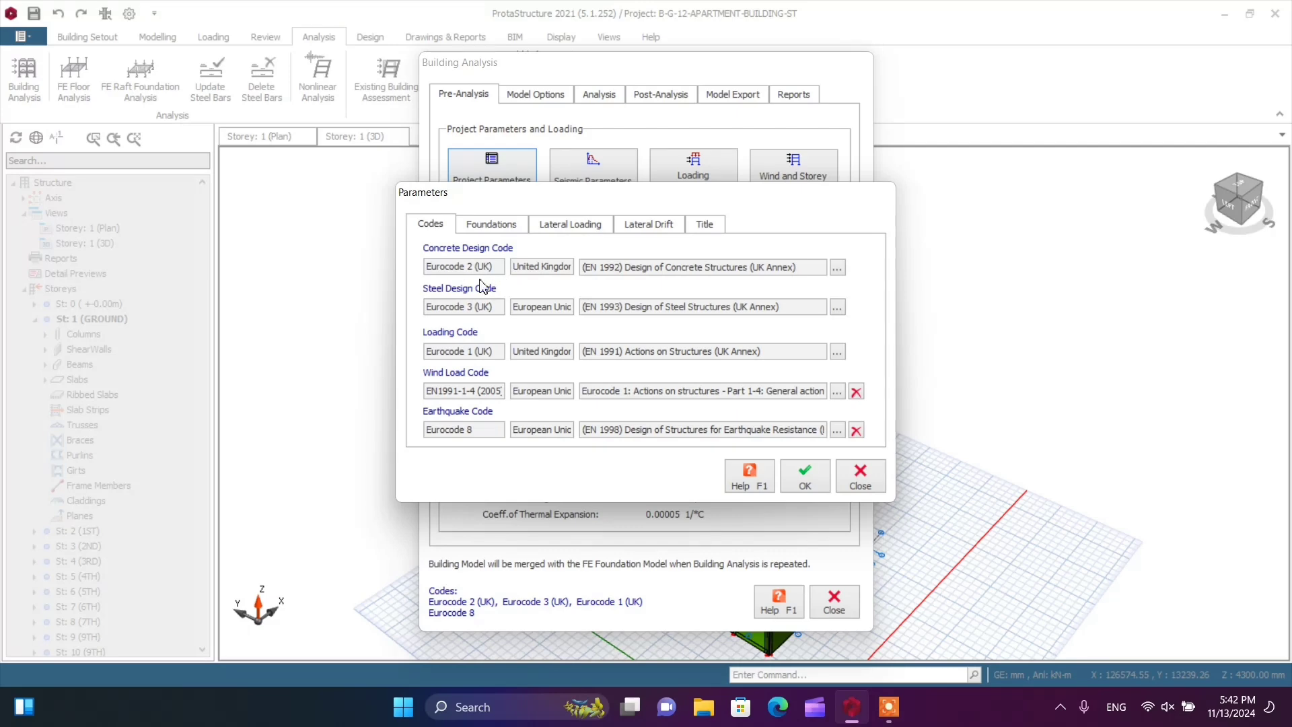
pyautogui.click(837, 267)
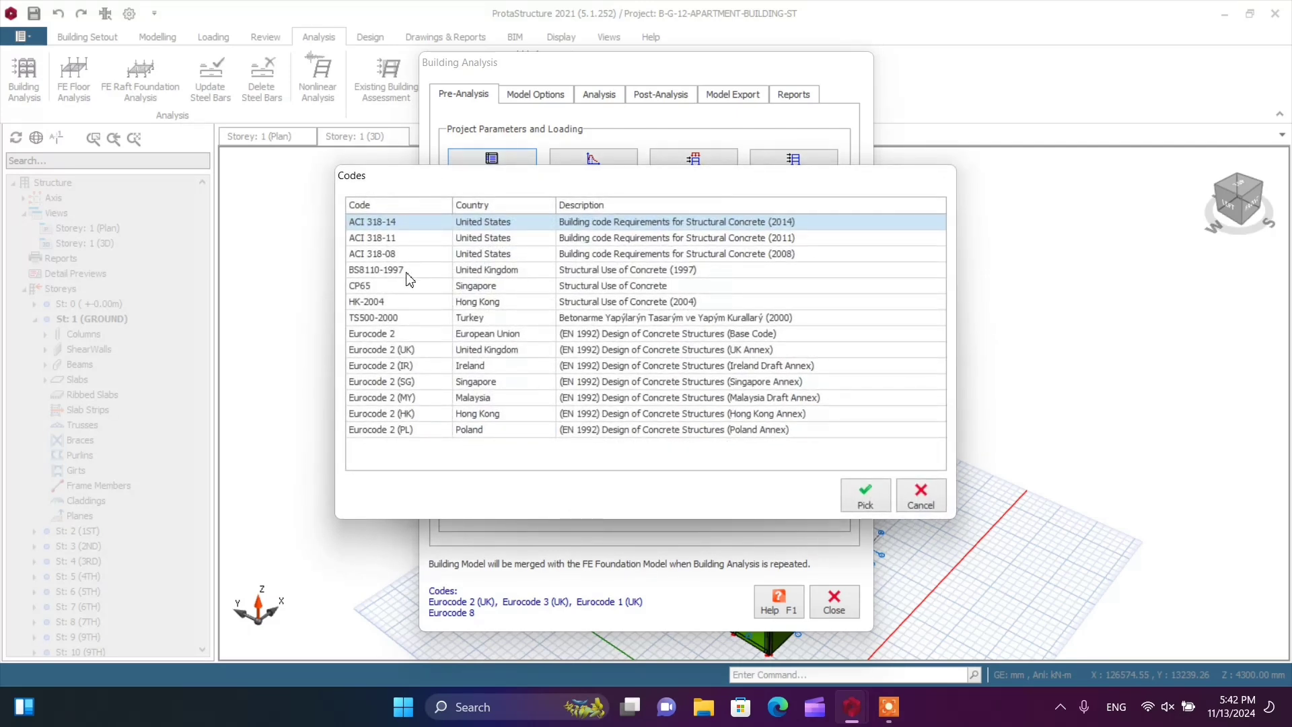
pyautogui.click(412, 334)
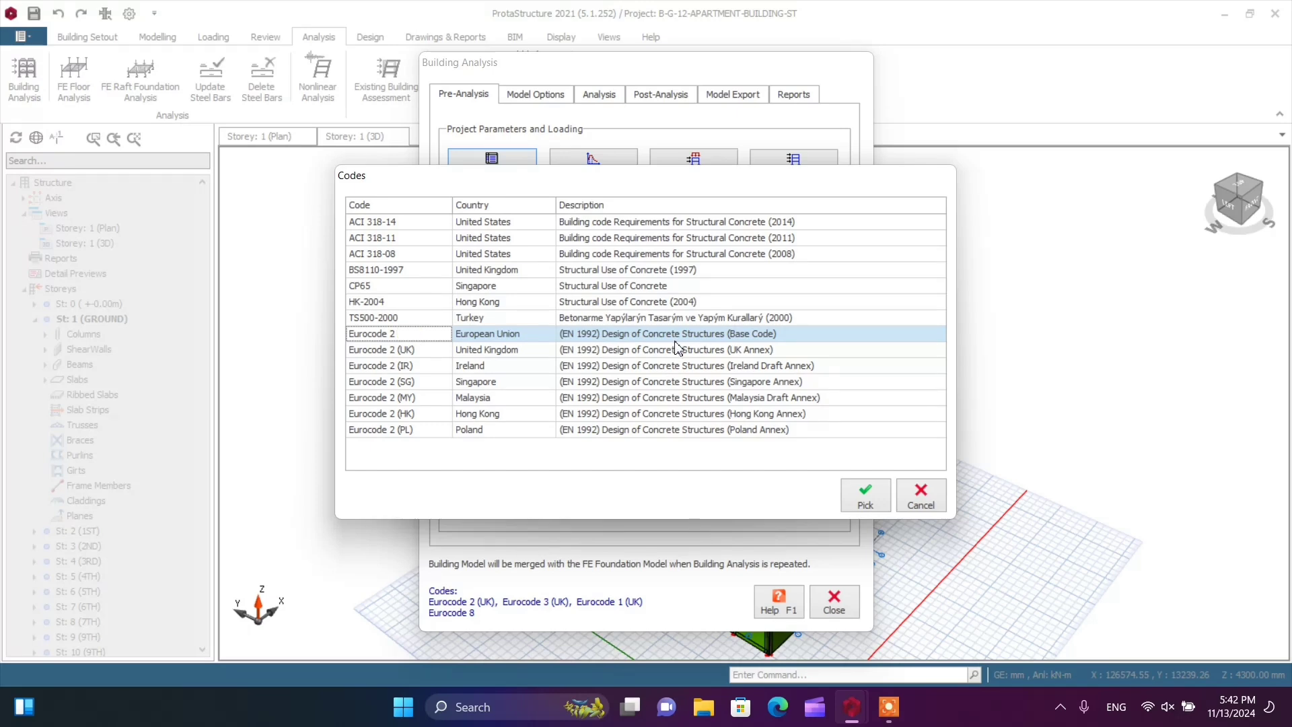
pyautogui.click(861, 503)
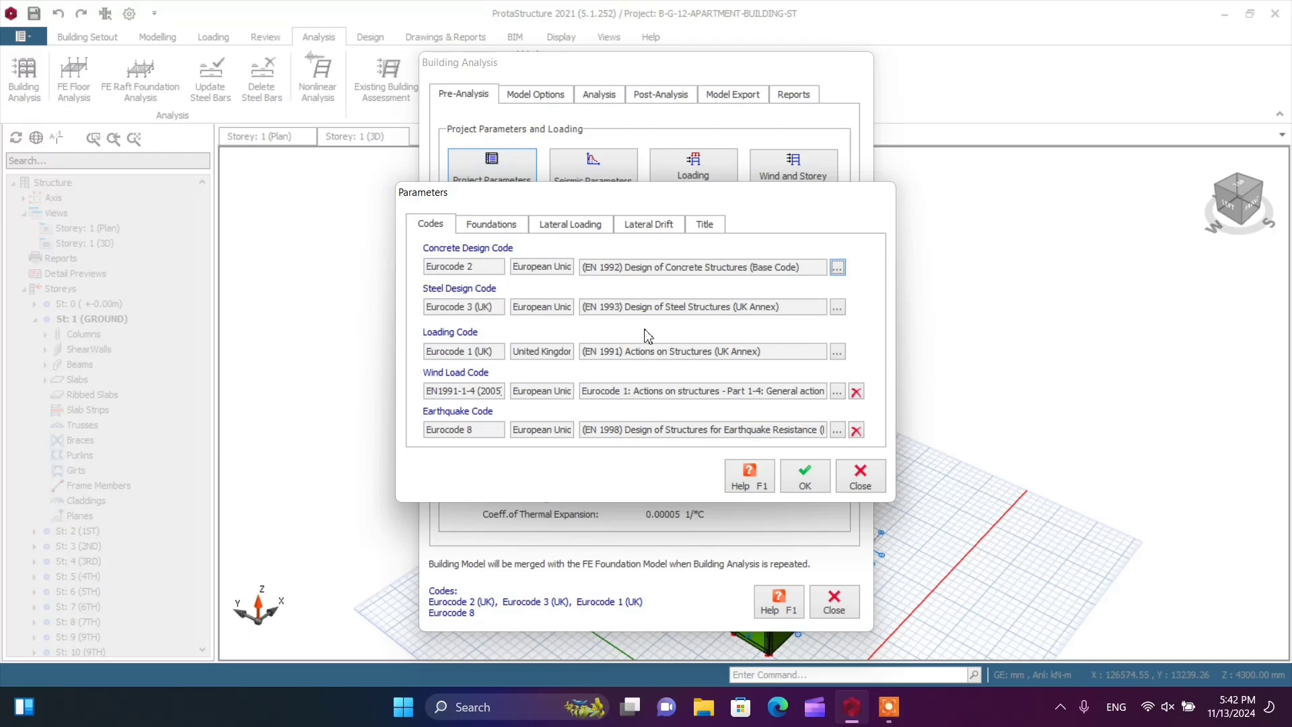
# Step: Set the steel design code to the Eurocode 3 base code and the loading code to the Eurocode 1 base code
pyautogui.click(837, 306)
pyautogui.click(837, 307)
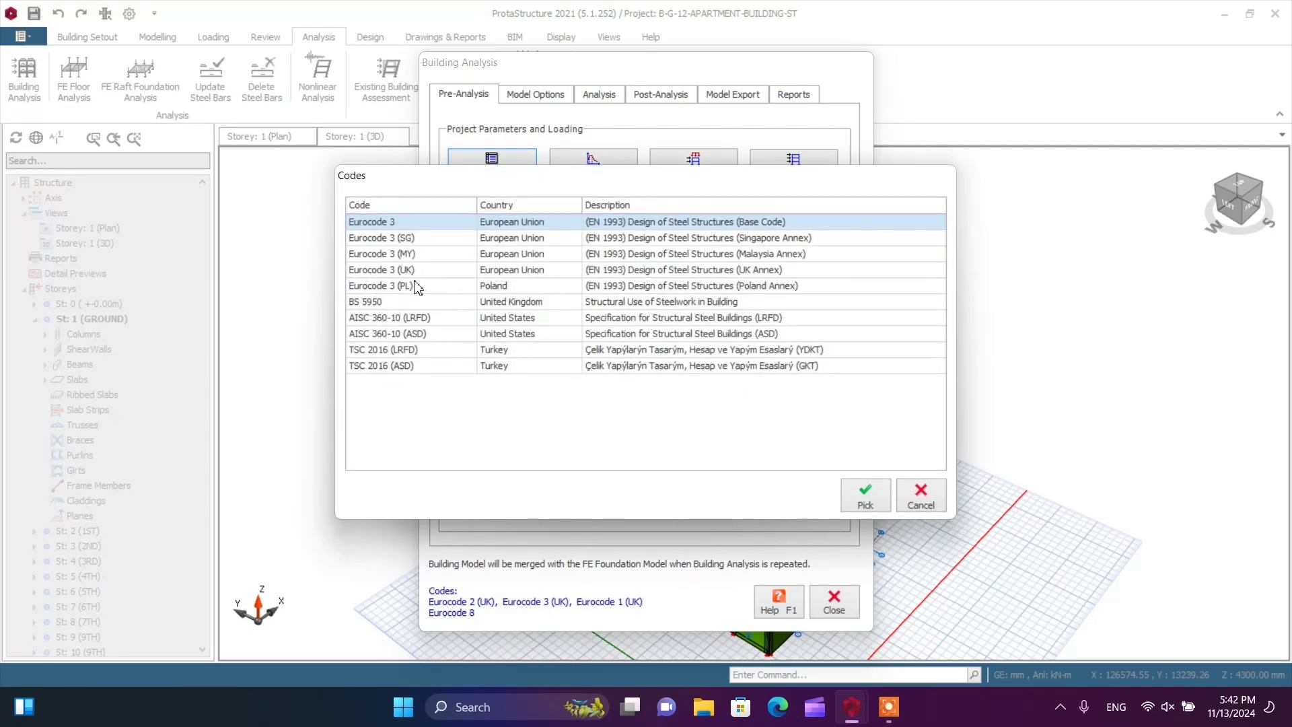
pyautogui.click(404, 222)
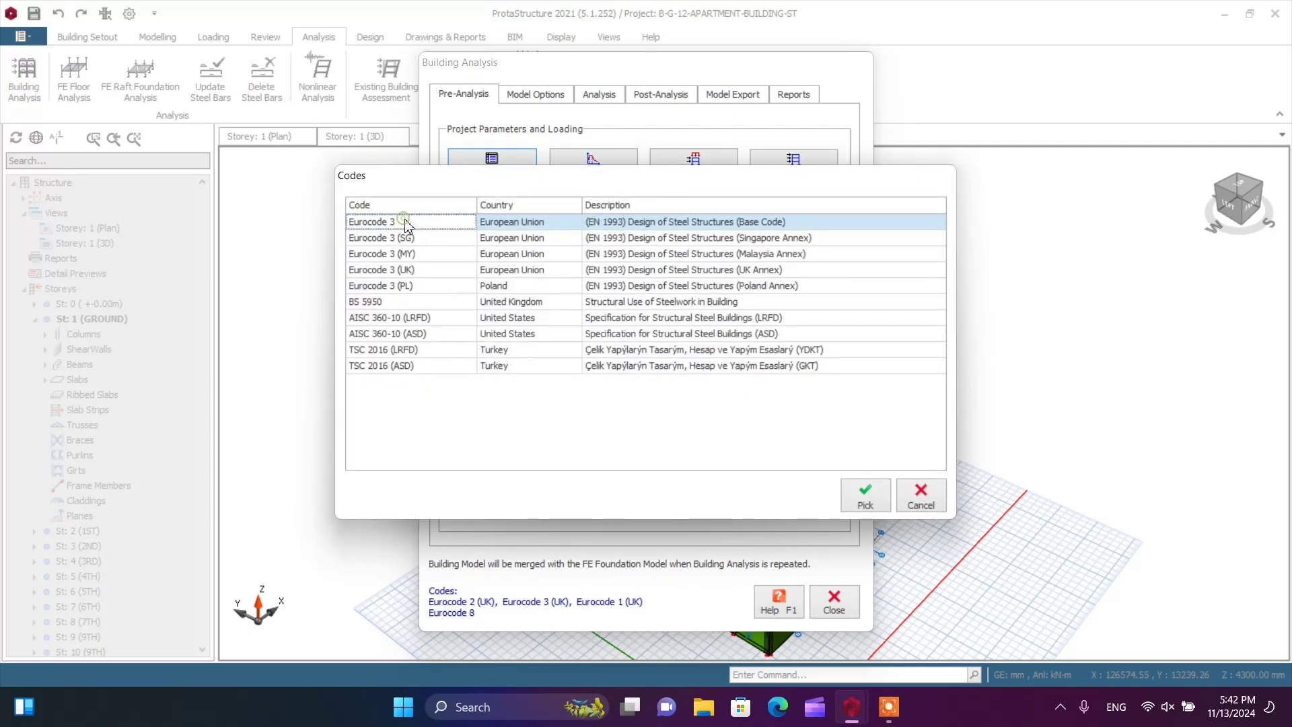
pyautogui.click(856, 501)
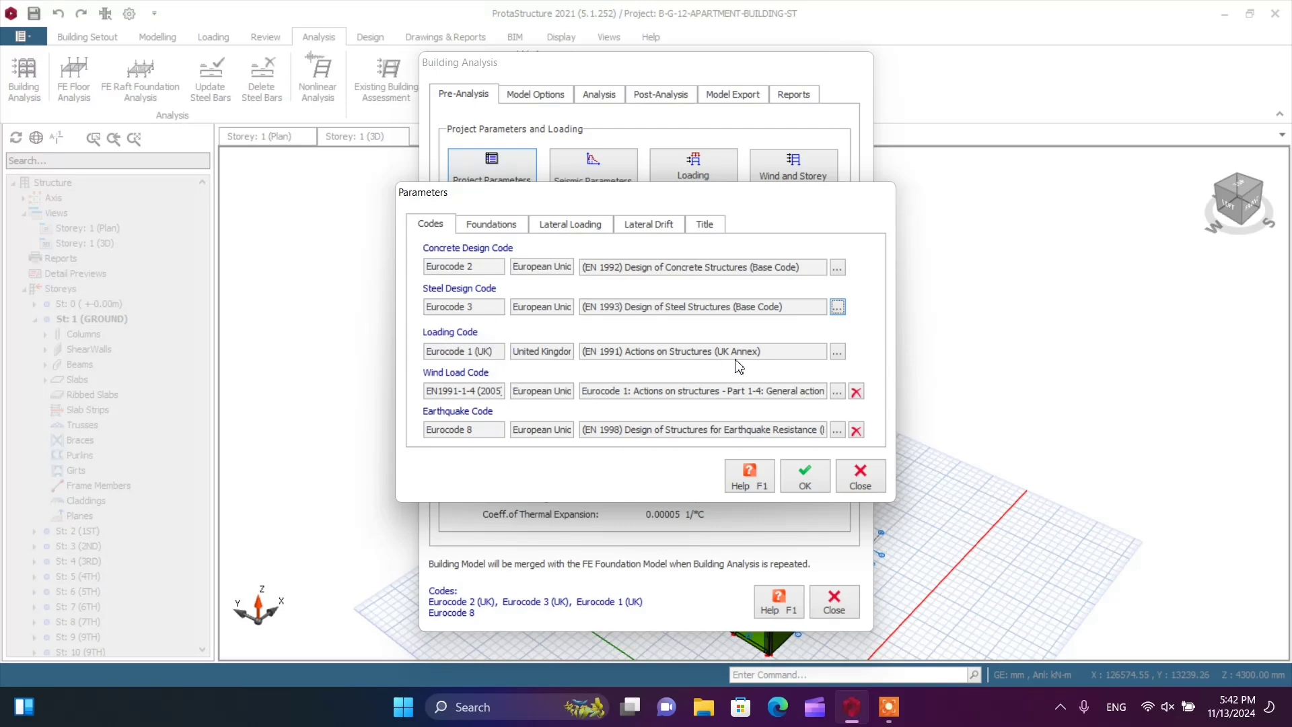
pyautogui.click(837, 351)
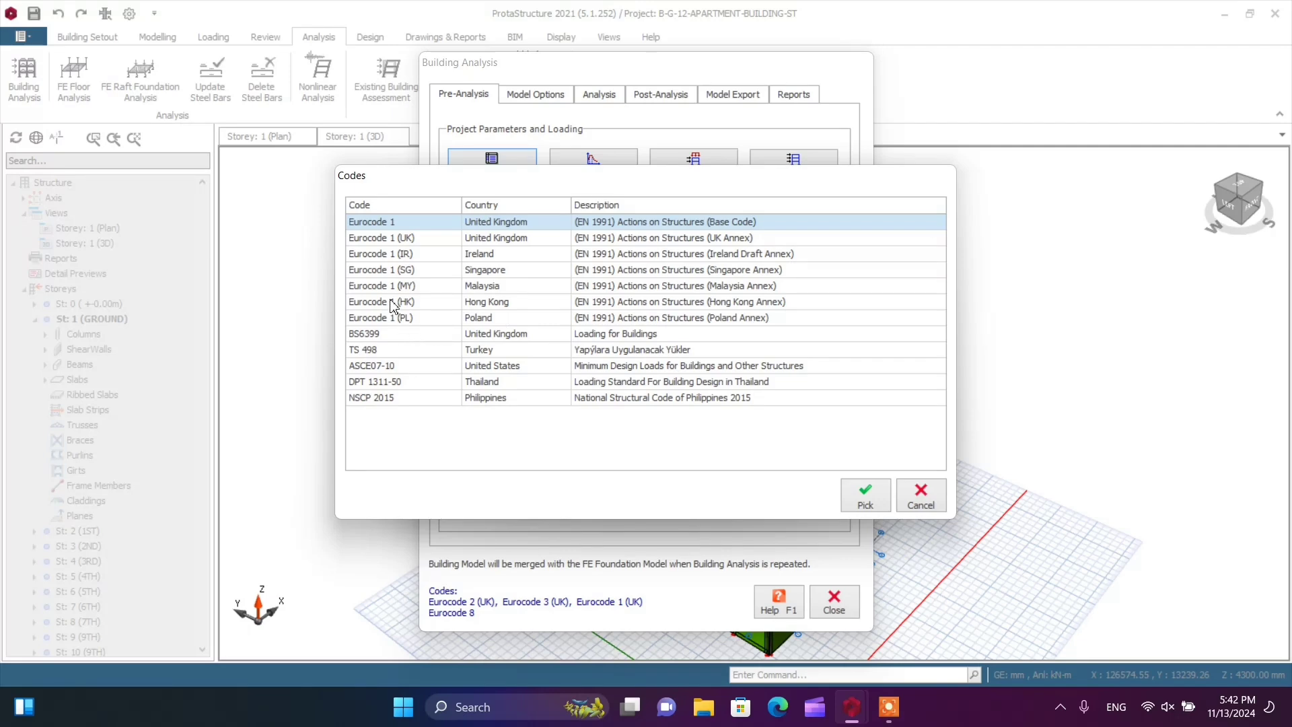
pyautogui.click(499, 224)
pyautogui.click(875, 505)
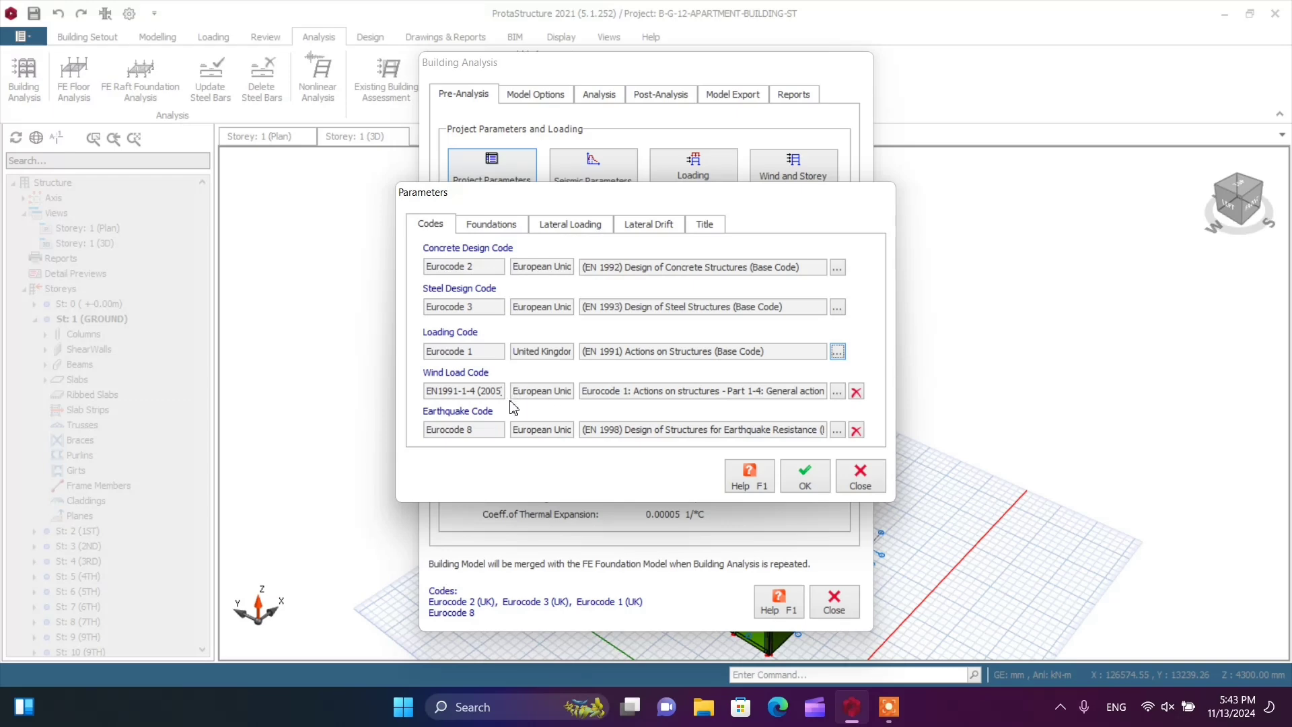
pyautogui.click(837, 392)
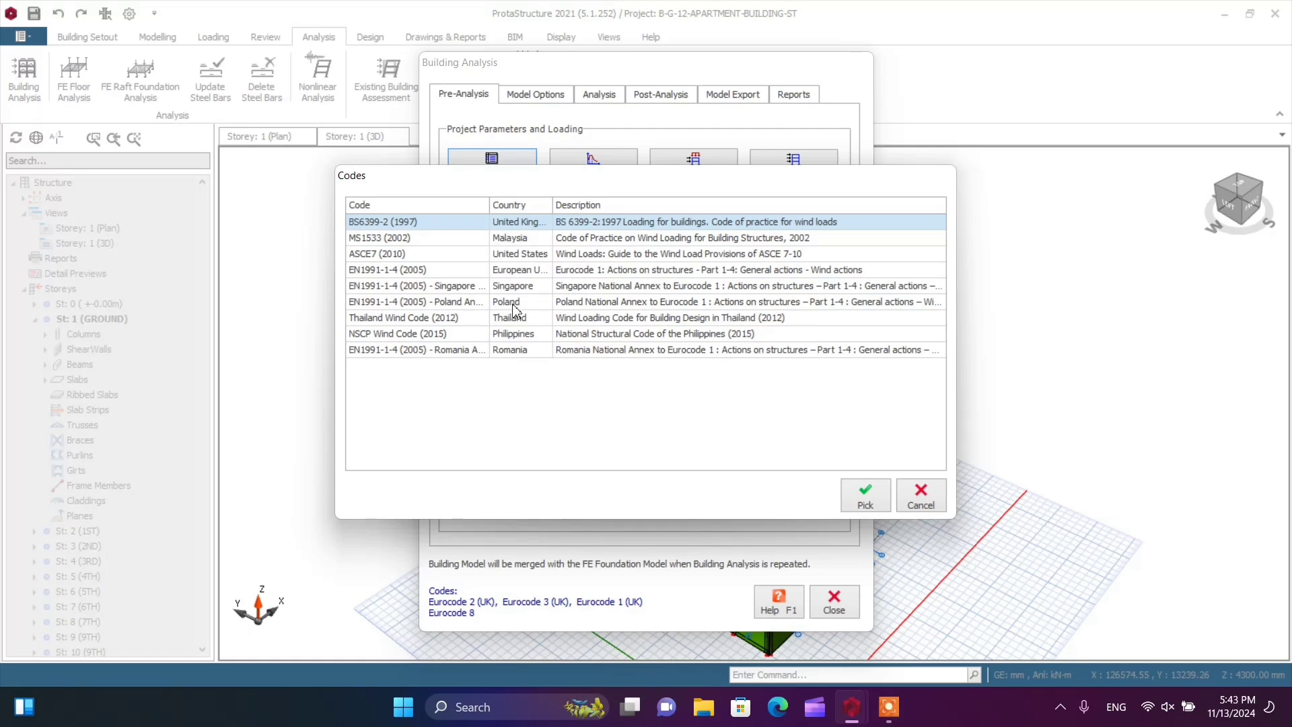
pyautogui.click(522, 271)
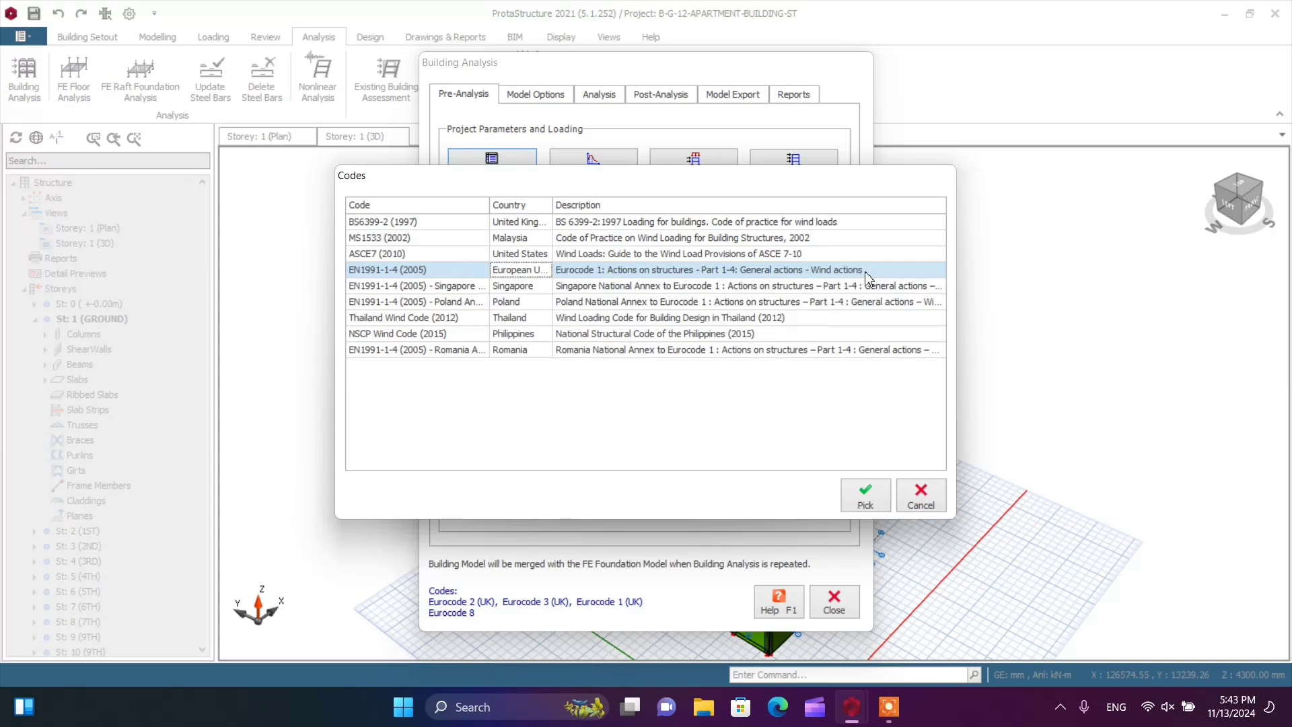
pyautogui.click(866, 498)
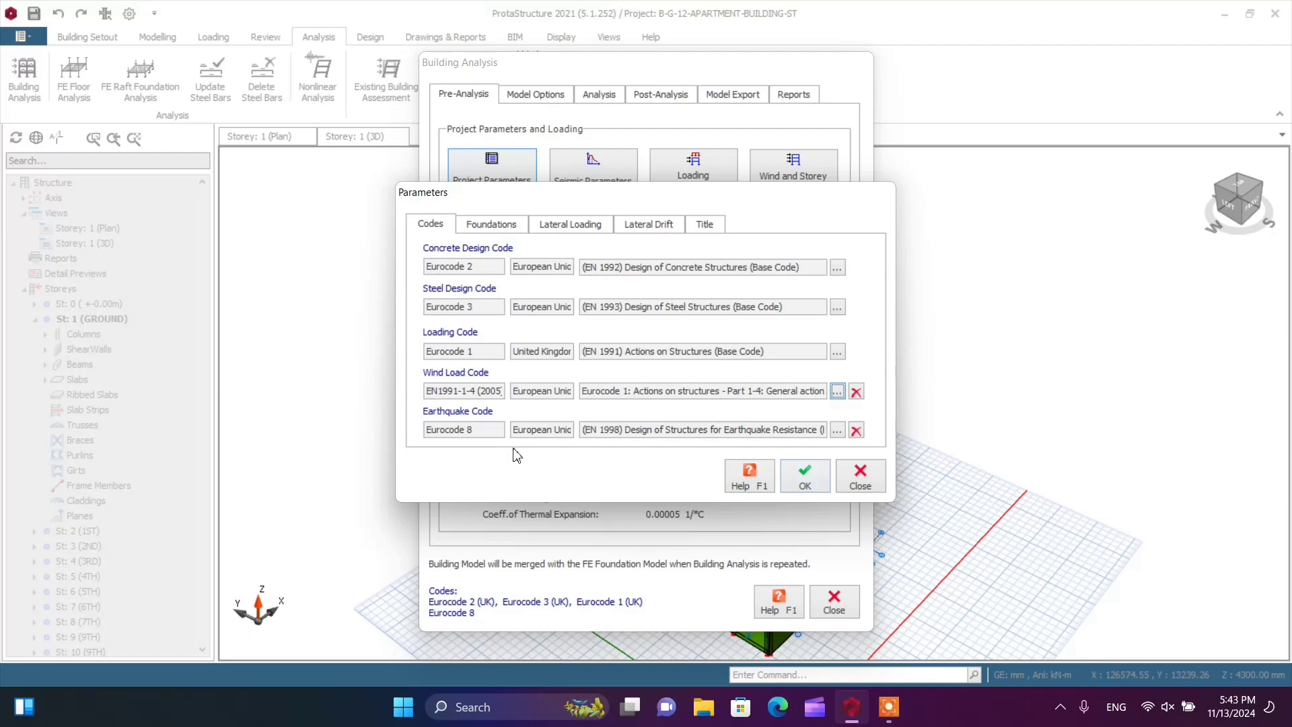
pyautogui.click(836, 431)
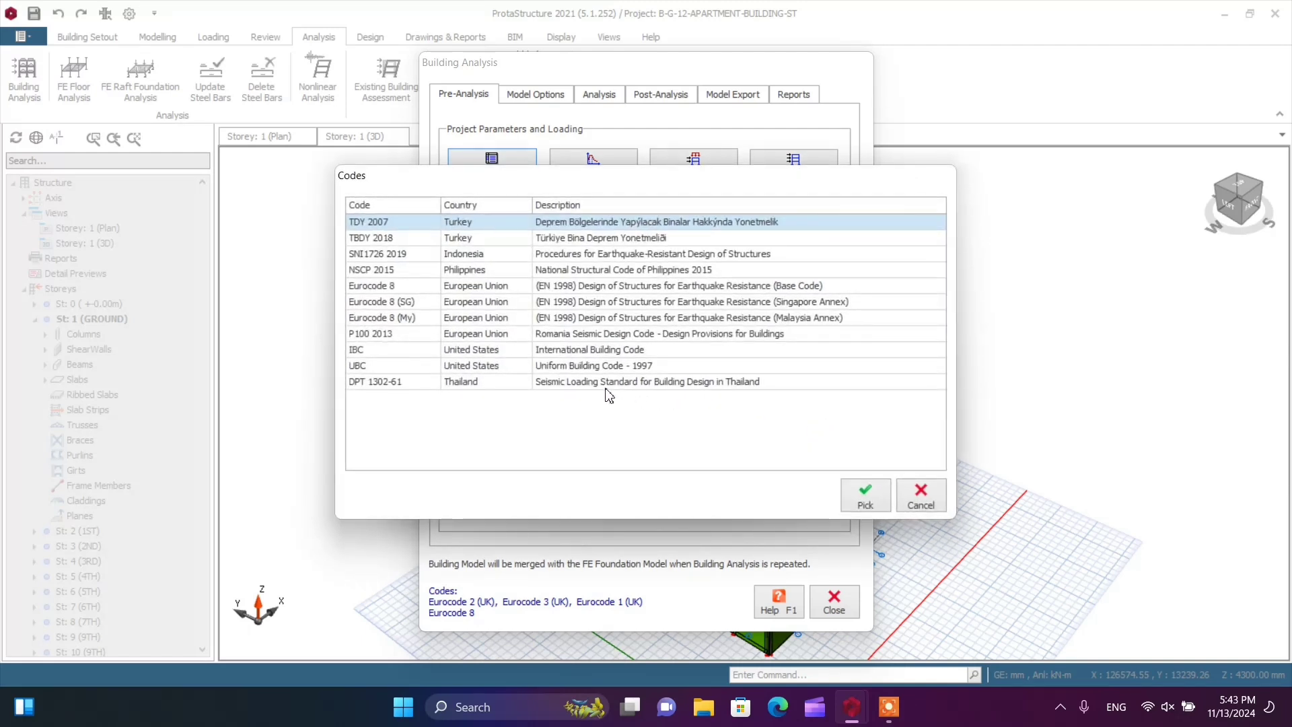
pyautogui.click(410, 286)
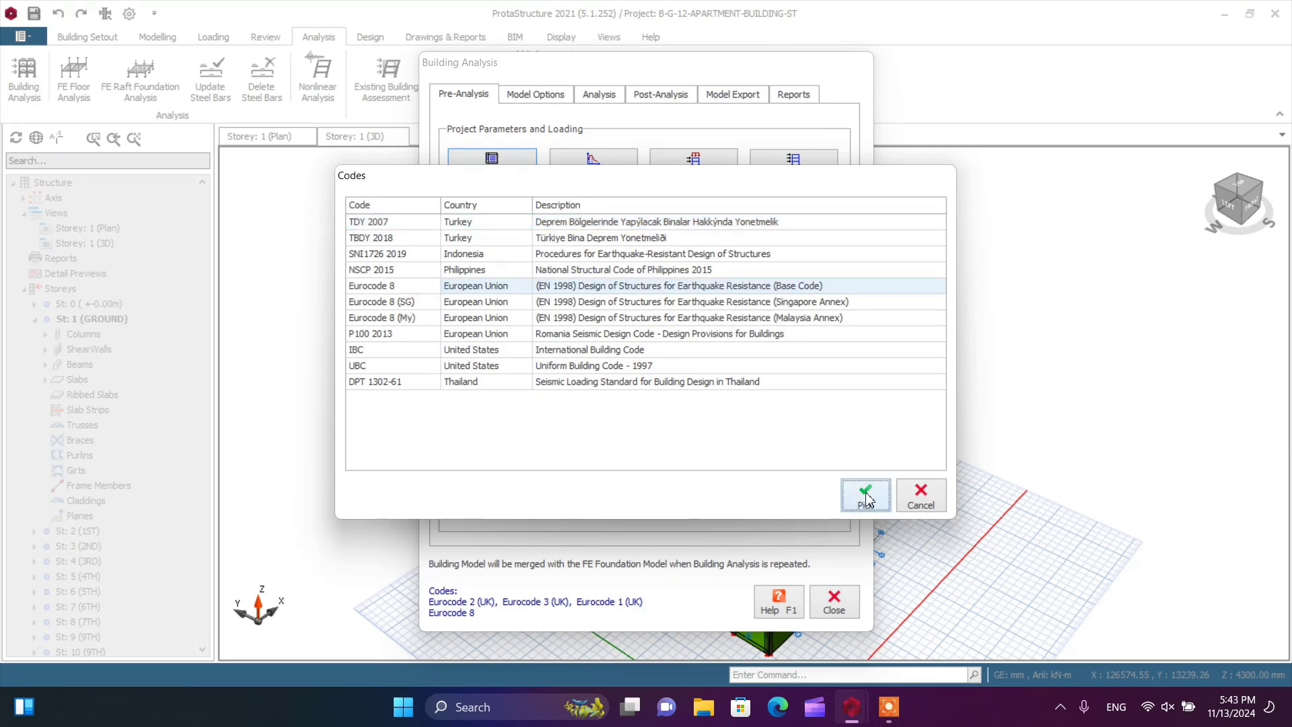
pyautogui.click(865, 498)
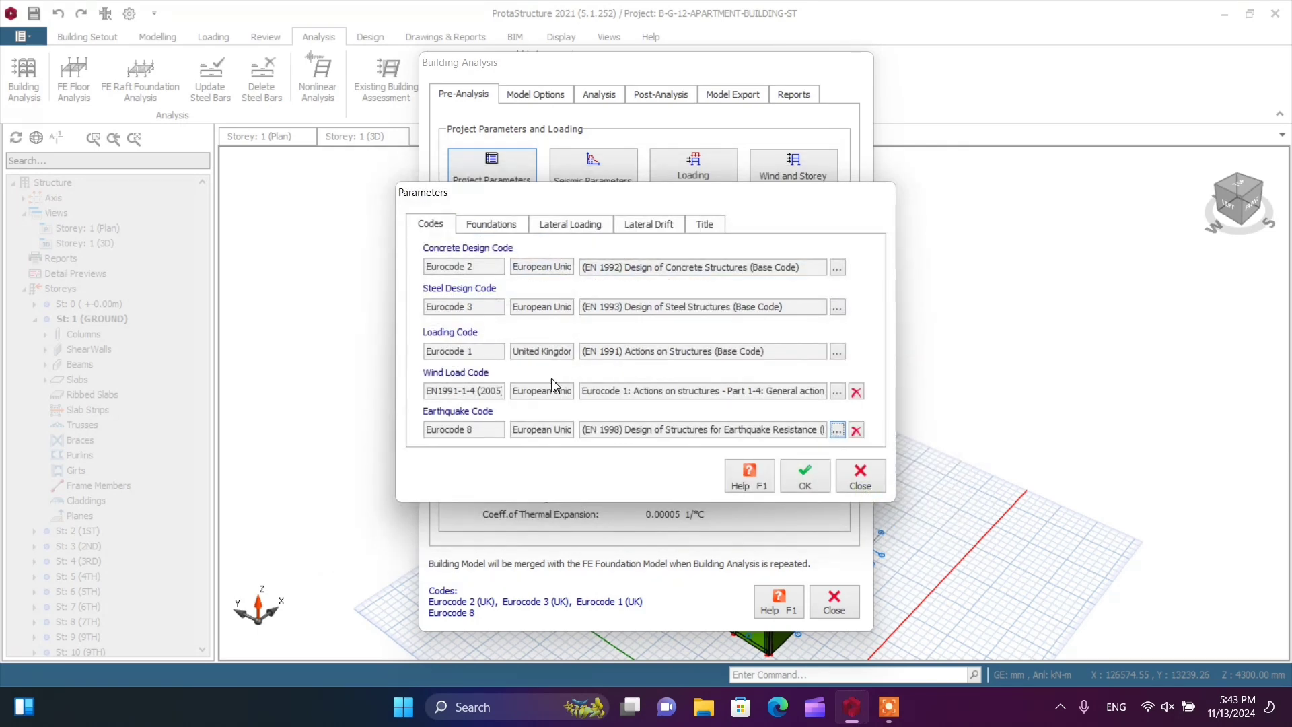
pyautogui.click(807, 480)
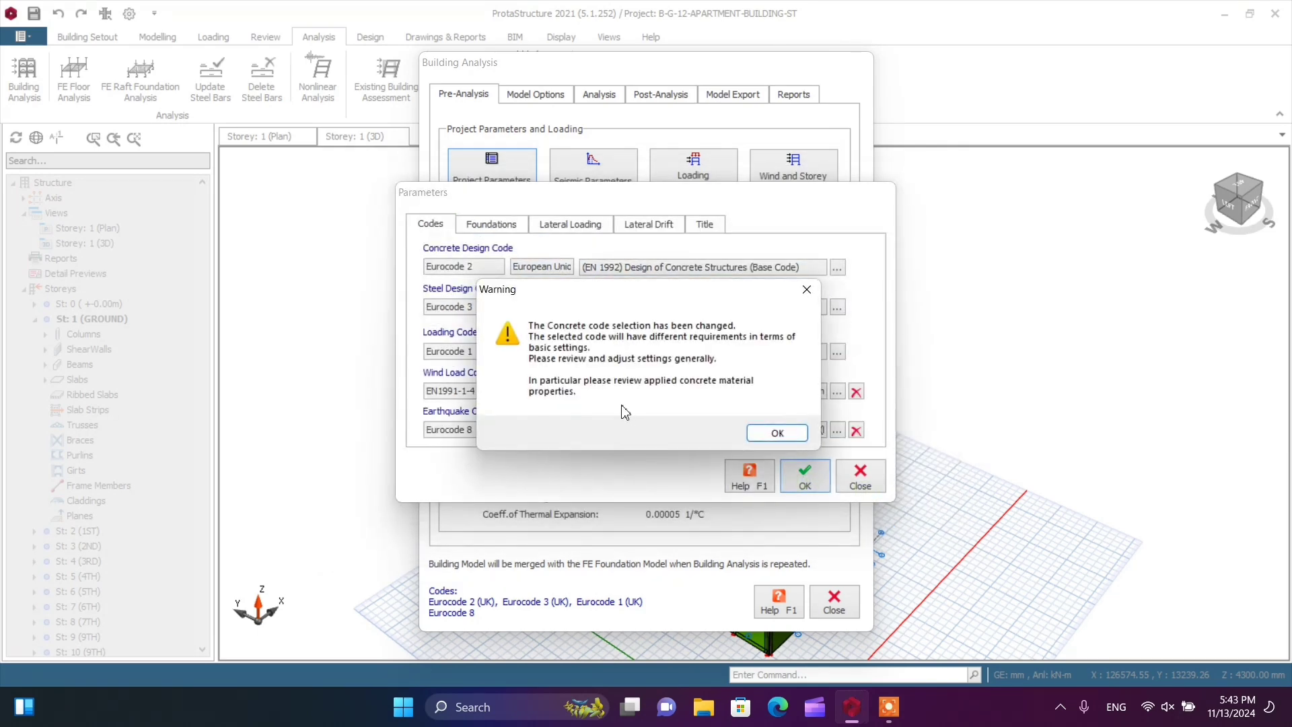
pyautogui.click(775, 433)
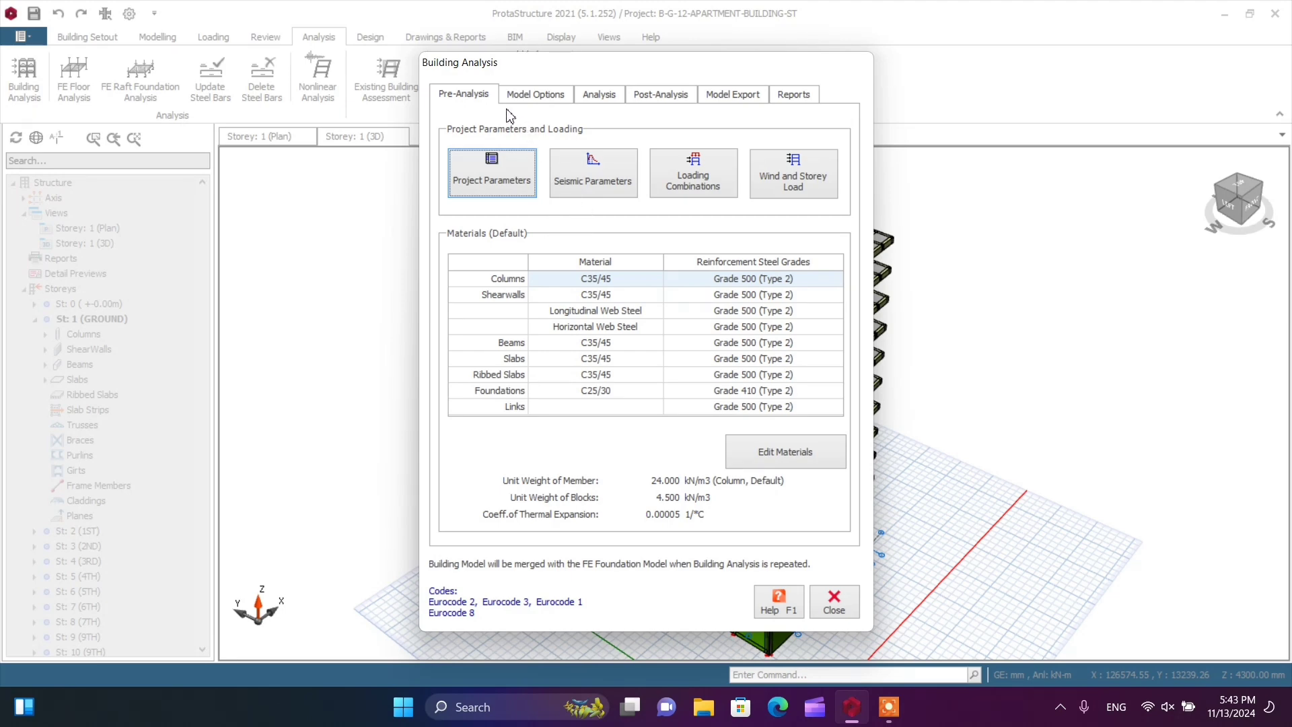
# Step: Check the allowable stress of soil in the foundation project parameters and accept them
pyautogui.click(493, 187)
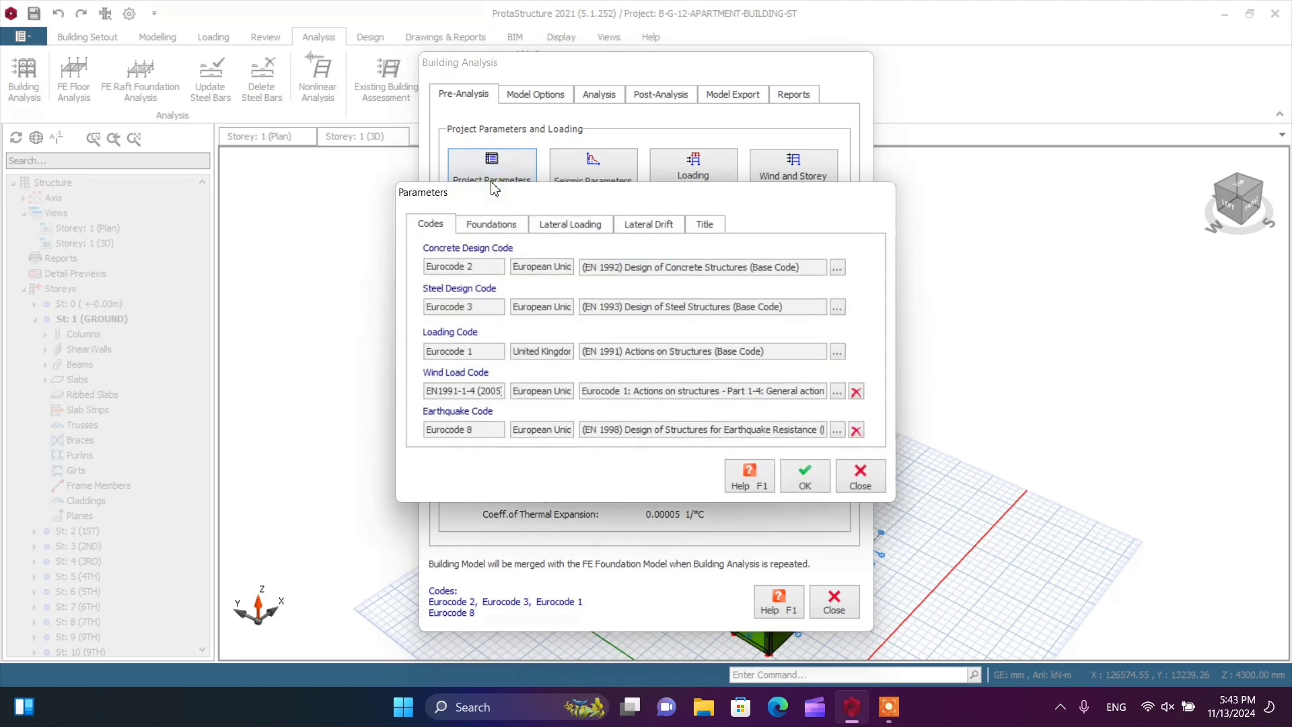
pyautogui.click(519, 233)
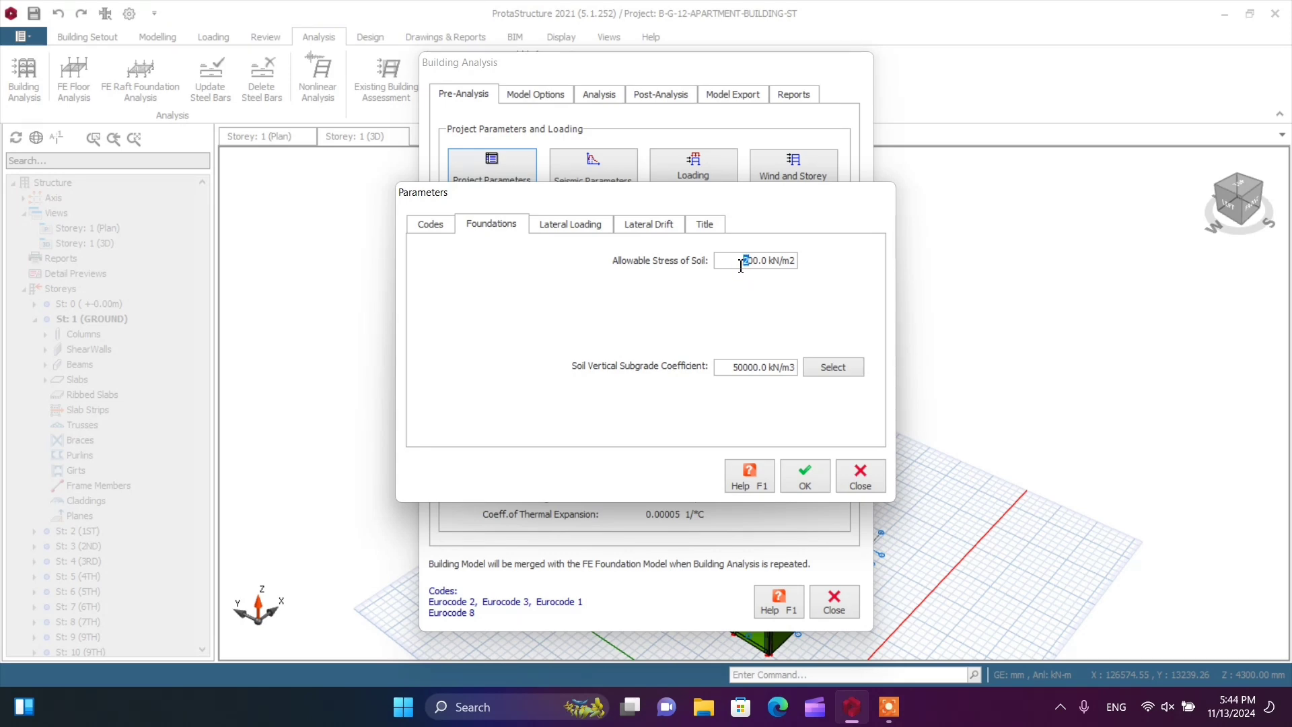
pyautogui.click(757, 262)
pyautogui.moveTo(756, 263); pyautogui.dragTo(743, 262)
pyautogui.click(806, 478)
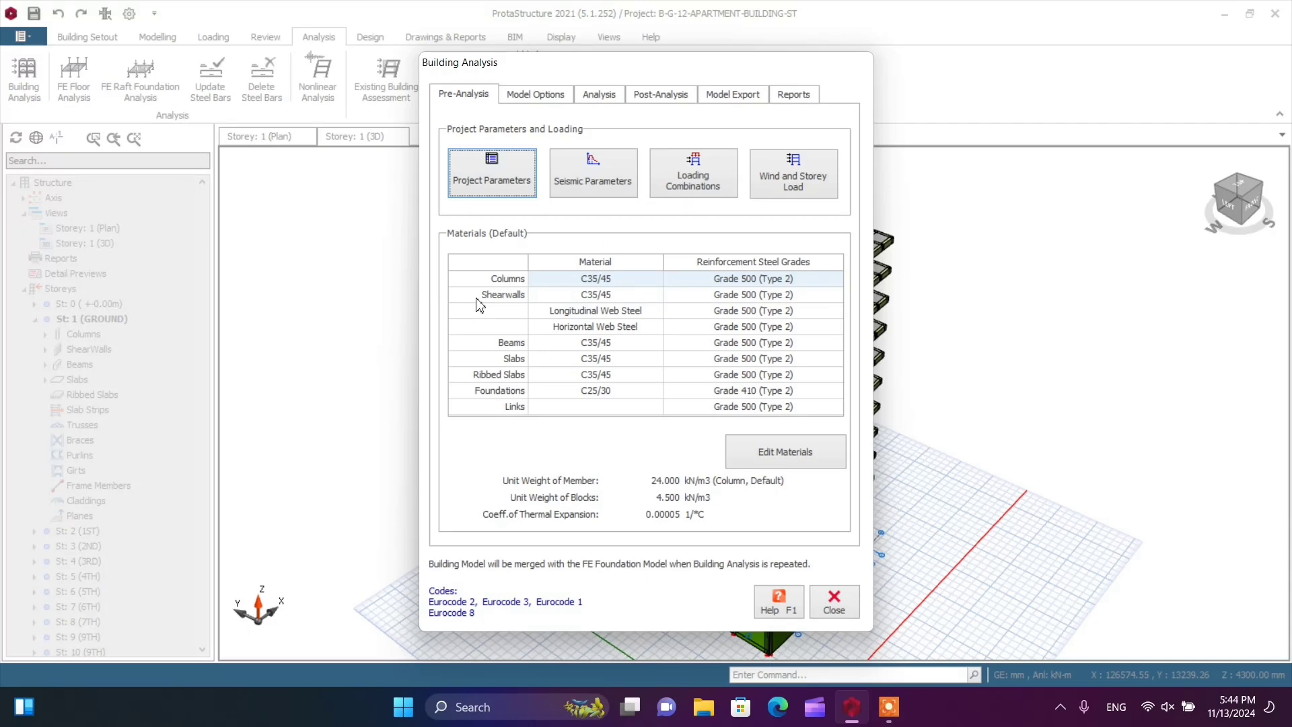
# Step: Set the seismic peak reference ground acceleration to 0.1 g, the ductility level to DCM and the basic behaviour factor to 3.0
pyautogui.click(583, 187)
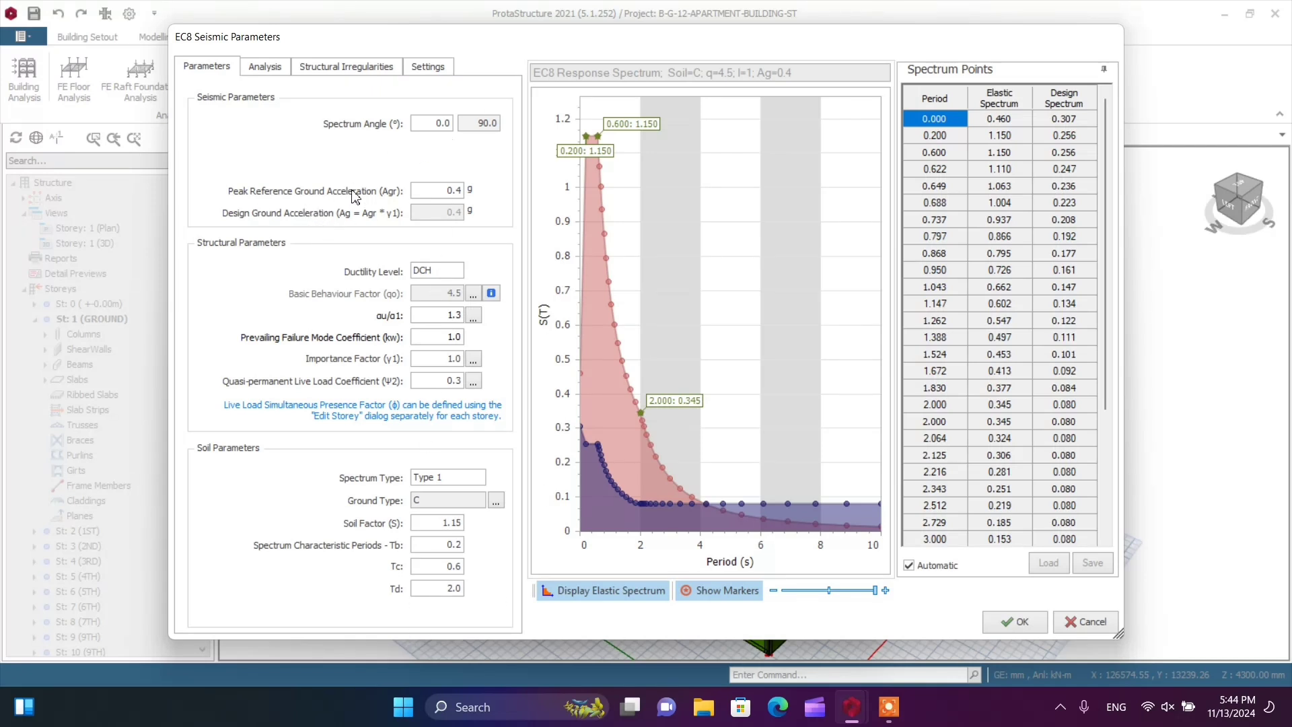
pyautogui.doubleClick(459, 191)
pyautogui.click(439, 271)
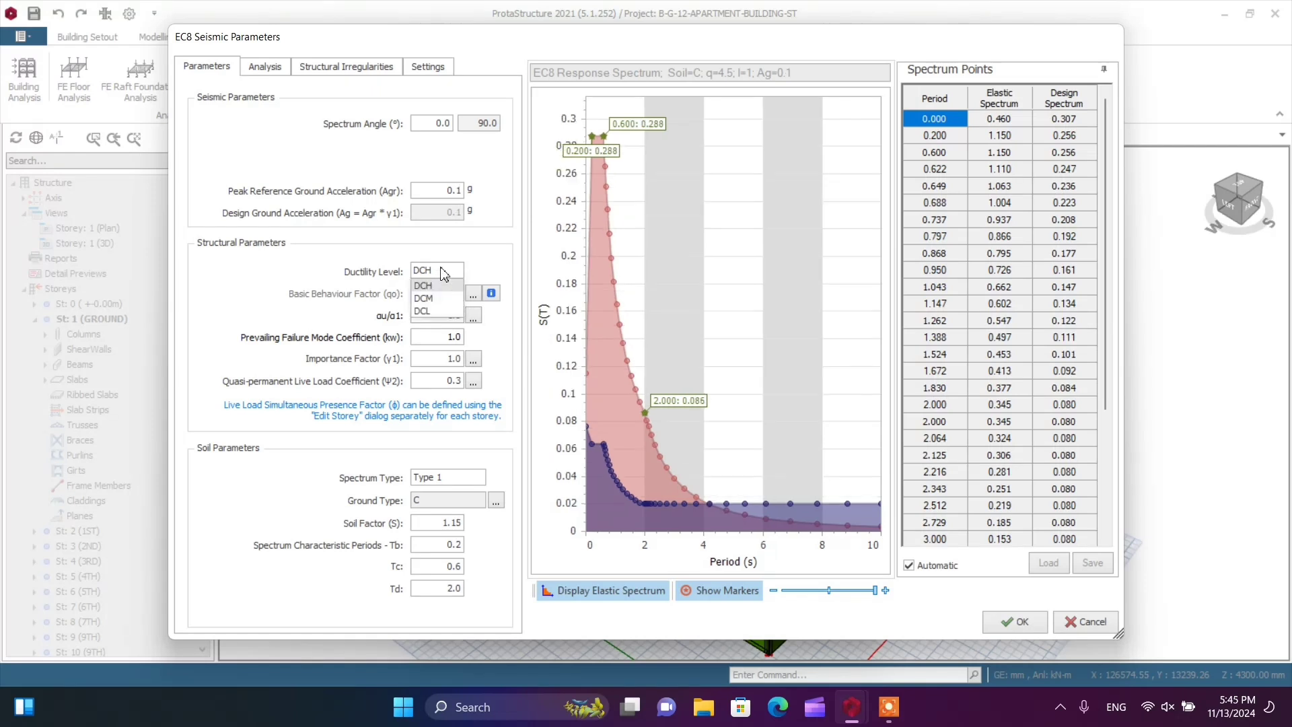
pyautogui.click(440, 302)
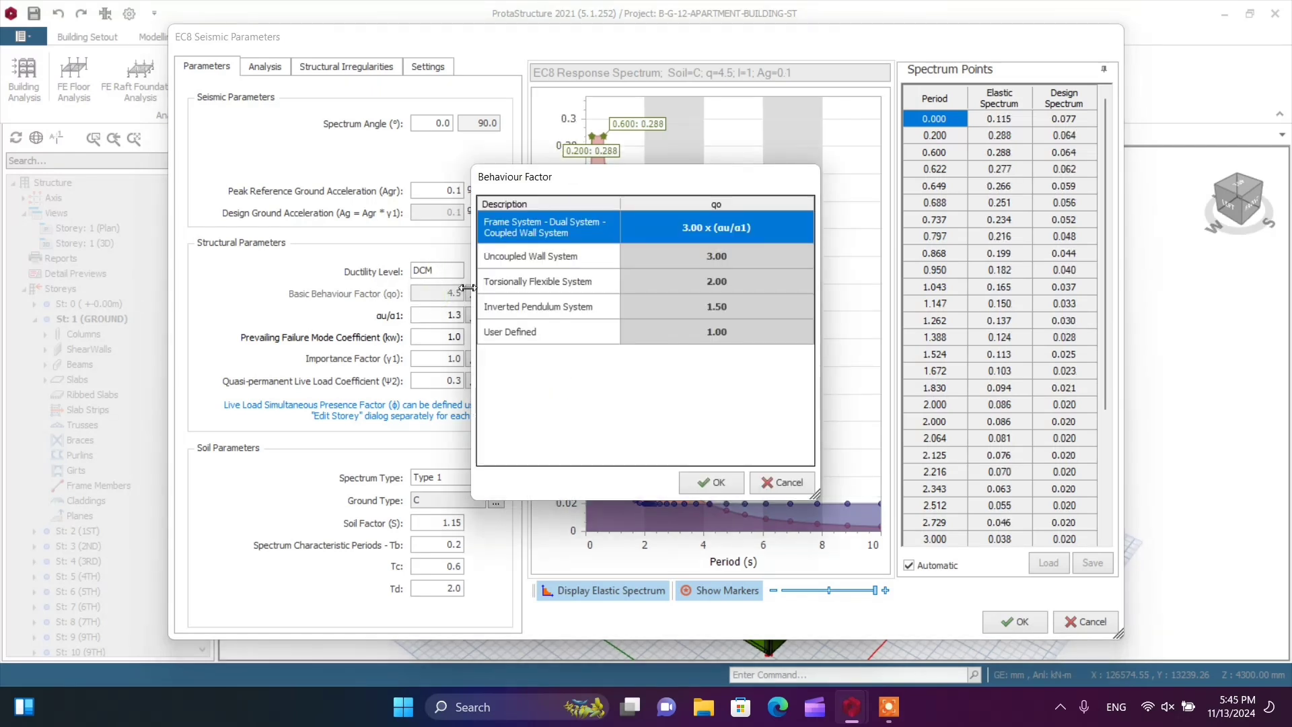
pyautogui.click(711, 484)
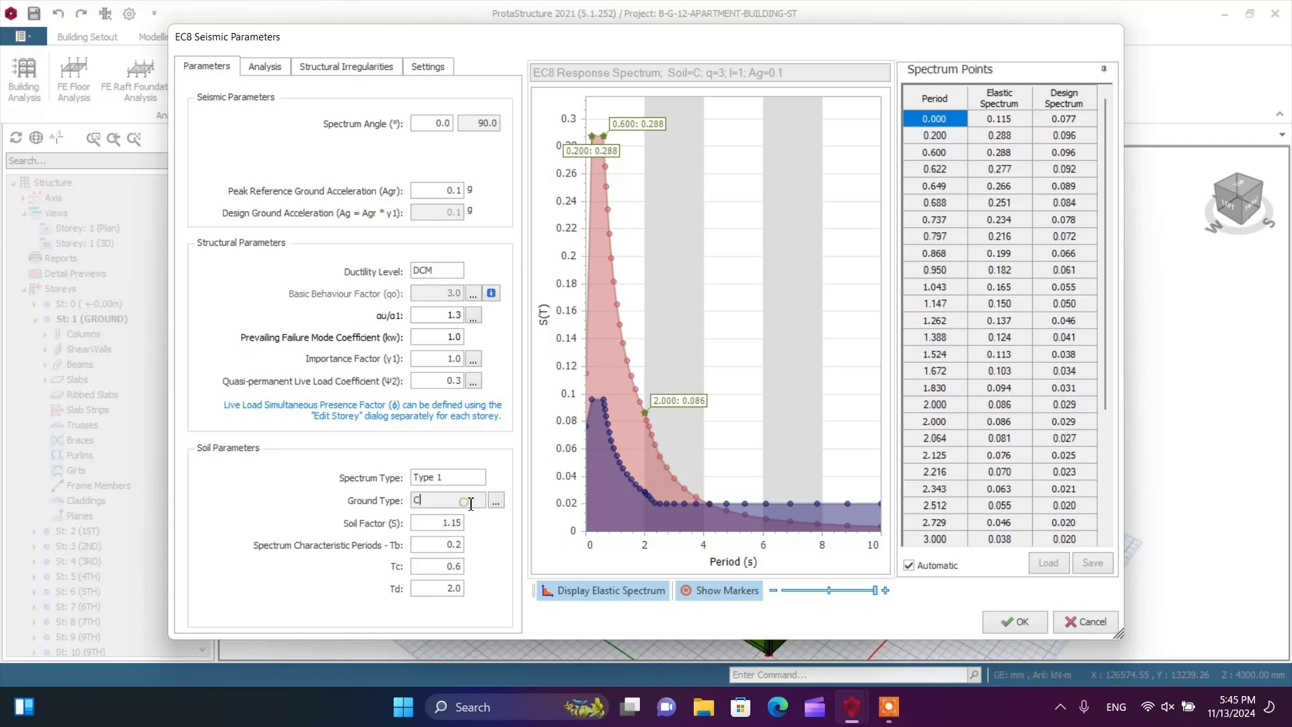
# Step: Set the seismic ground type to B for the Type 1 spectrum and accept the seismic parameters
pyautogui.click(496, 503)
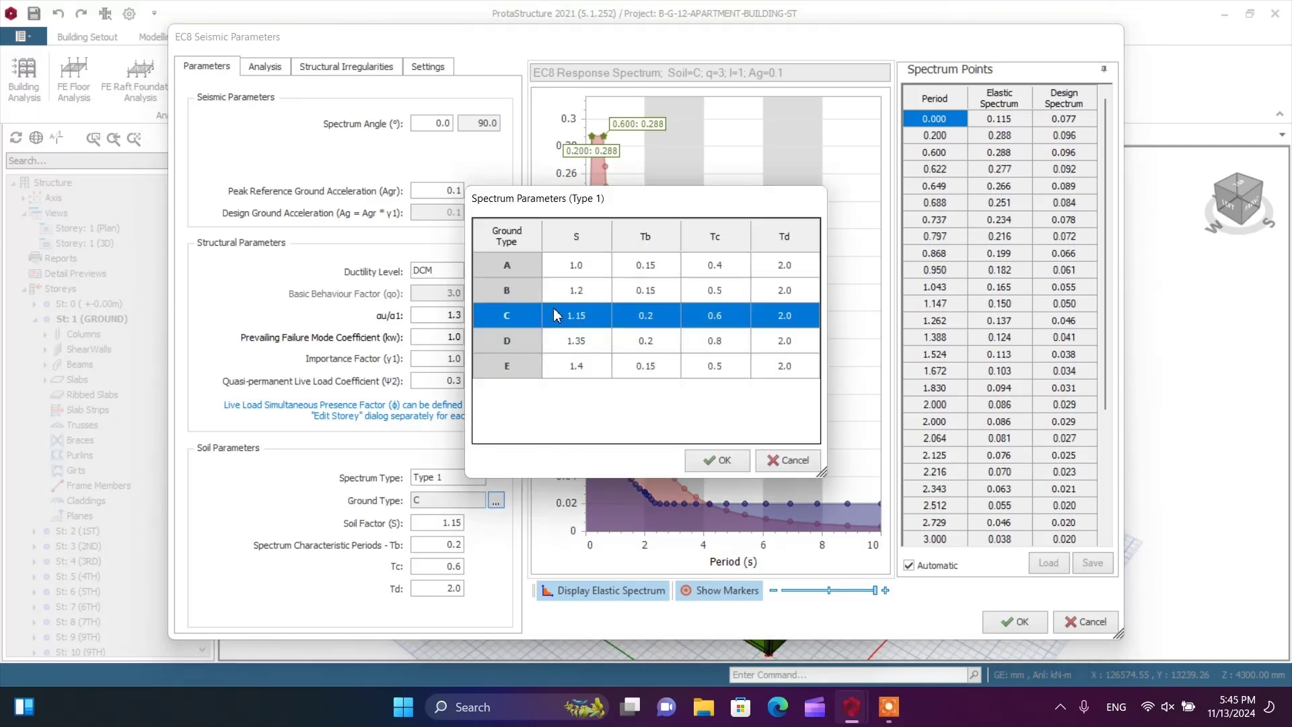
pyautogui.click(518, 296)
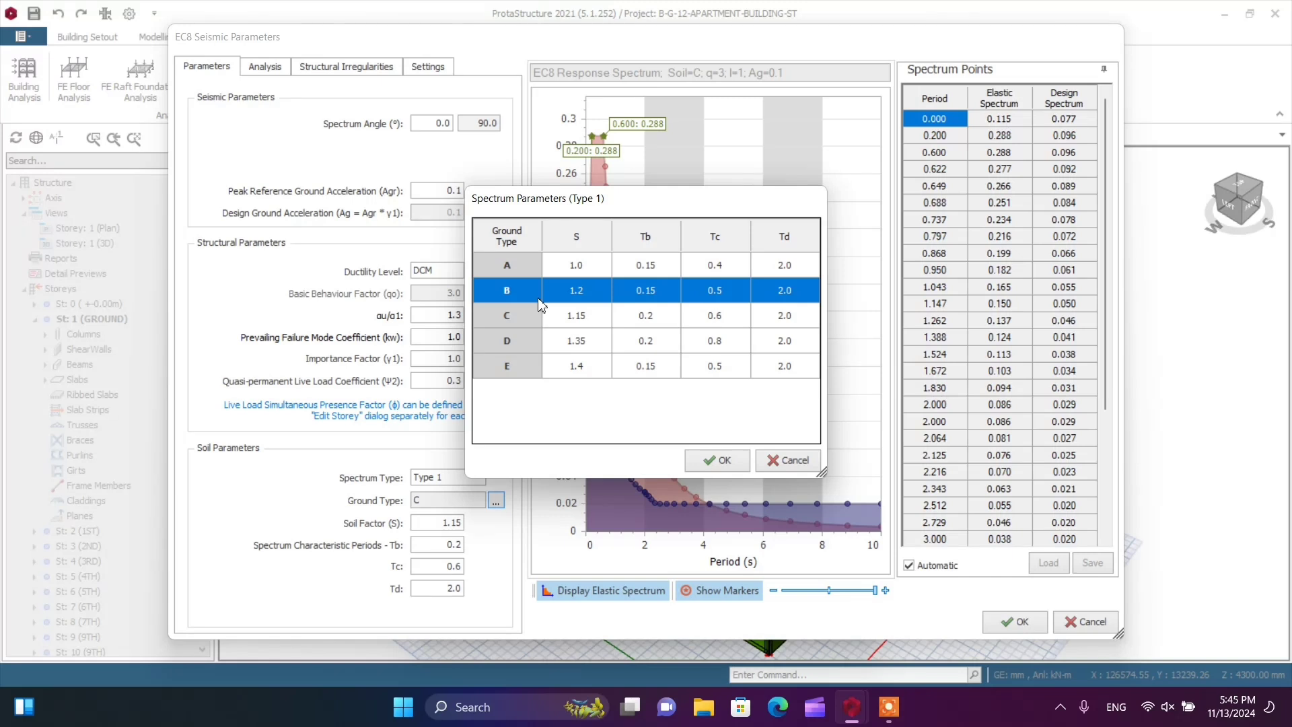
pyautogui.click(720, 461)
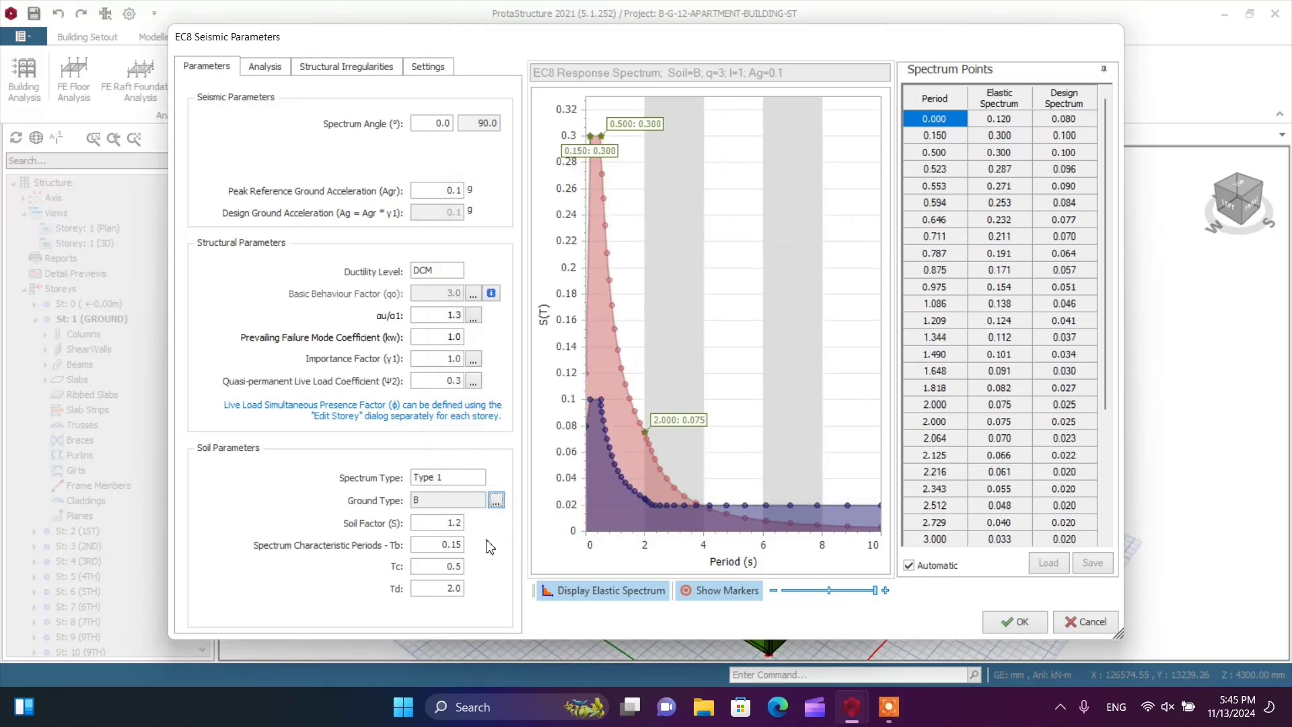
pyautogui.click(1016, 623)
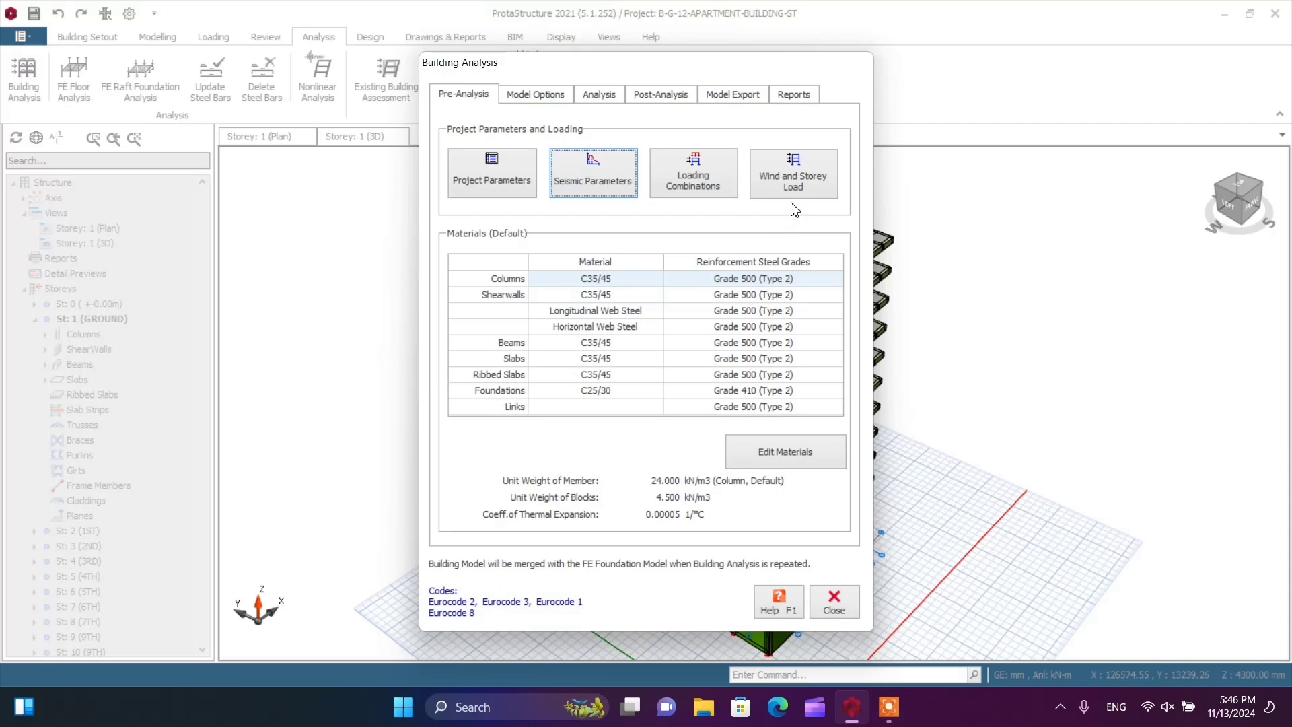
# Step: In the wind load calculator, set the basic wind speed to 22 m/s and the minimum wind pressure to 1.25 kPa
pyautogui.click(793, 177)
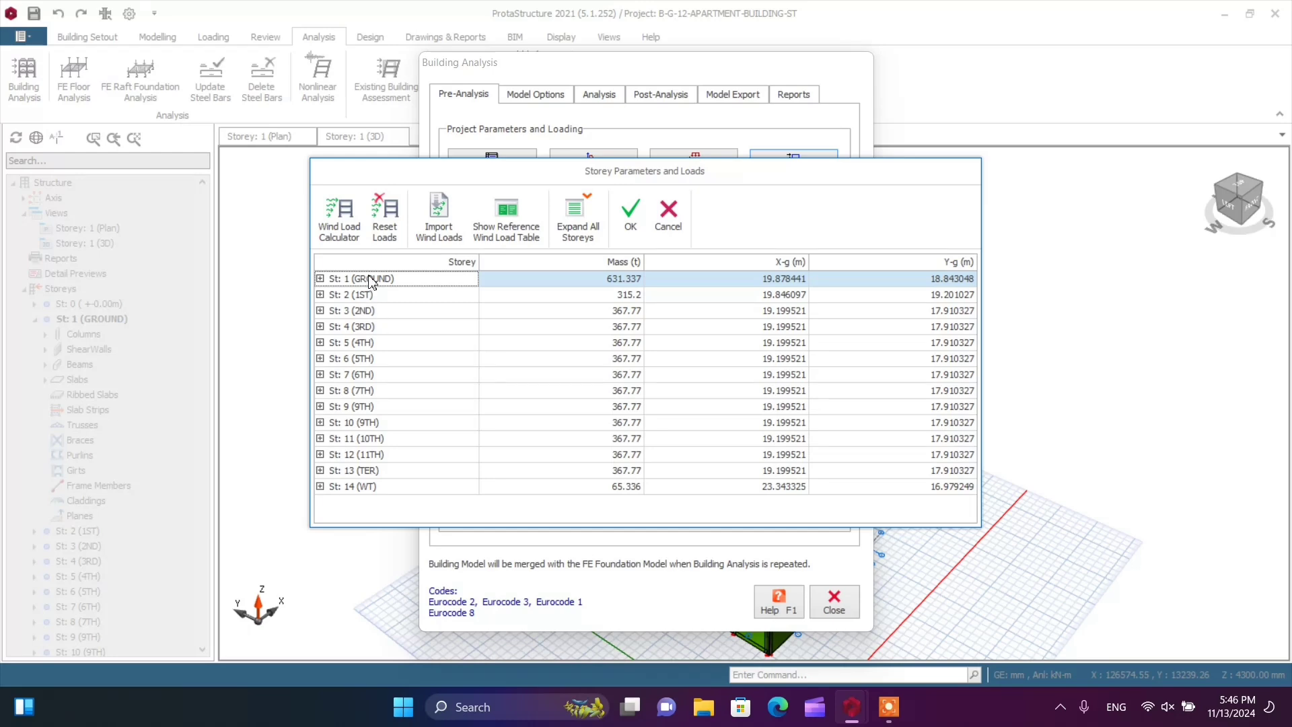
pyautogui.click(345, 232)
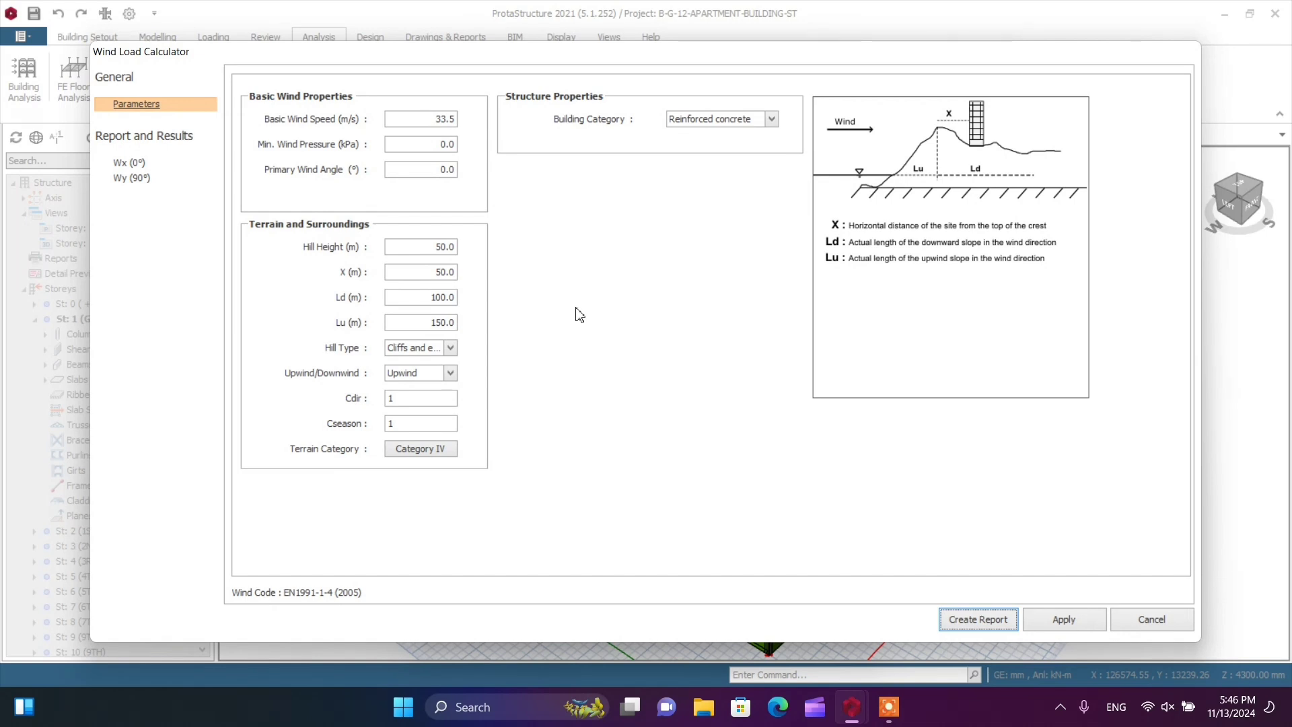
pyautogui.doubleClick(431, 121)
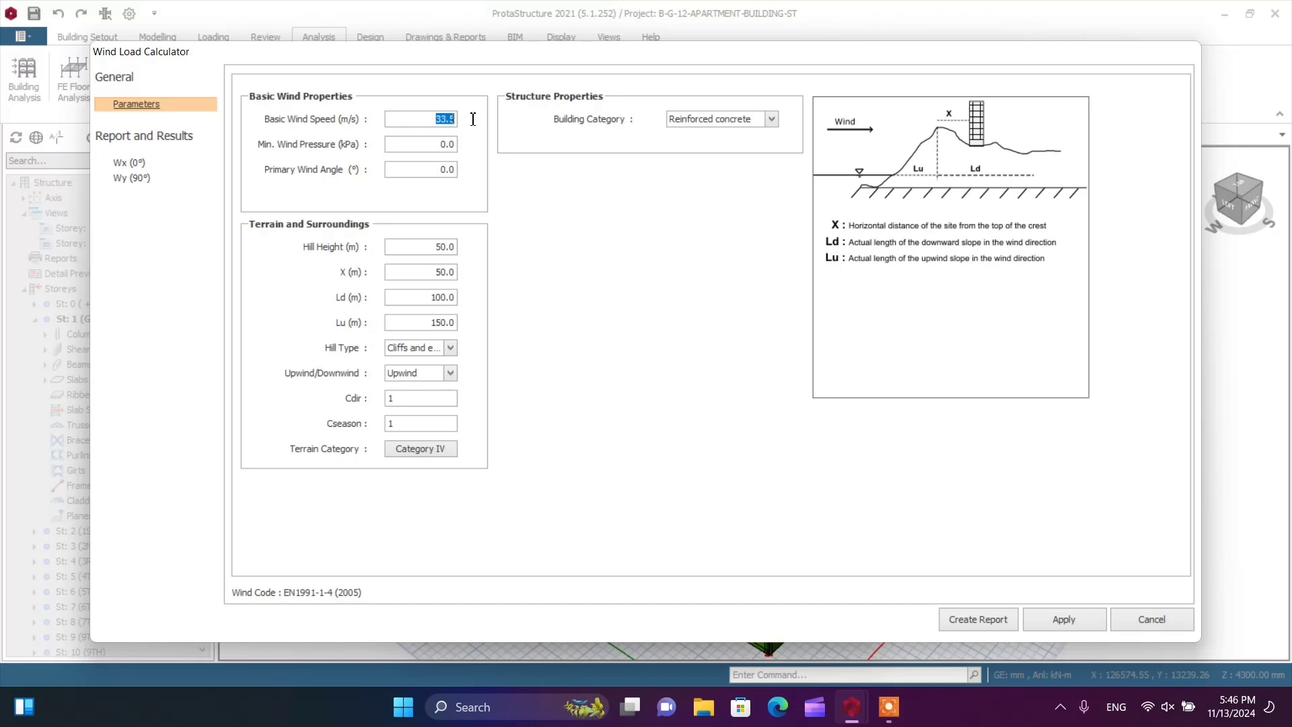
pyautogui.write('22')
pyautogui.doubleClick(431, 144)
pyautogui.write('1.25')
# Step: Keep the terrain category at Category IV and apply the wind load parameters to the storeys
pyautogui.click(434, 451)
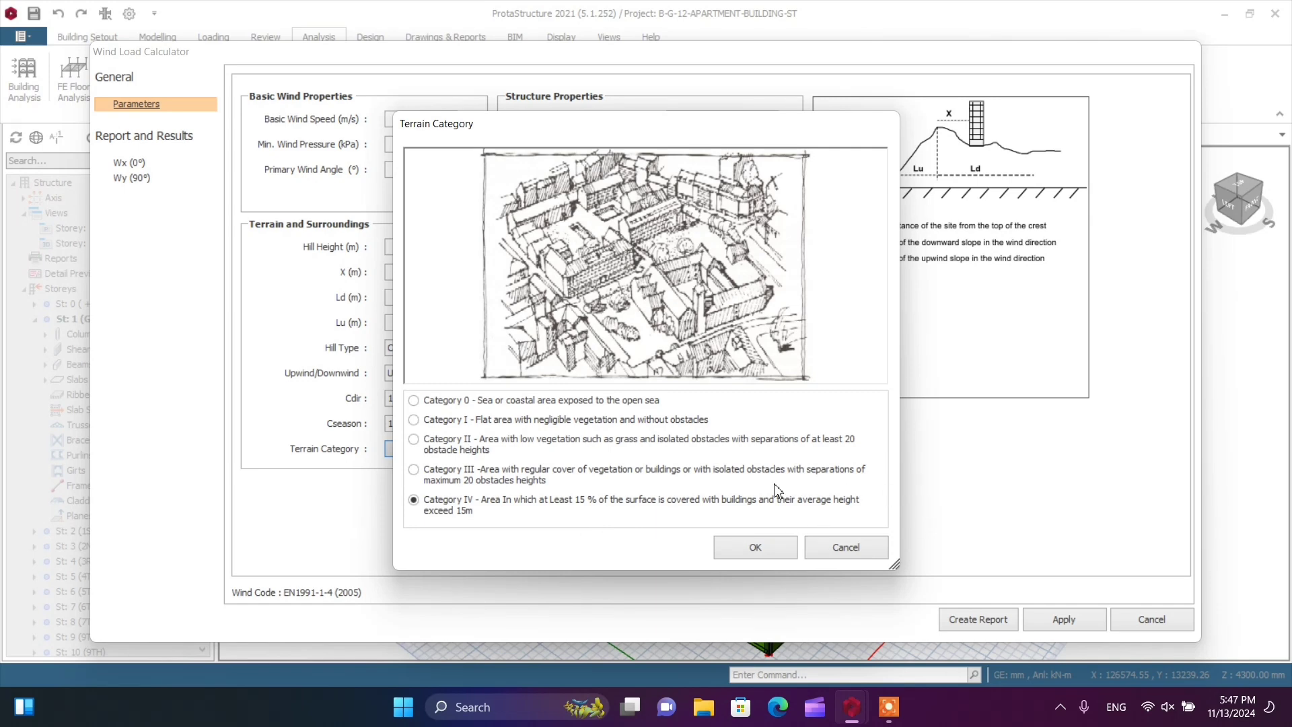
pyautogui.click(738, 549)
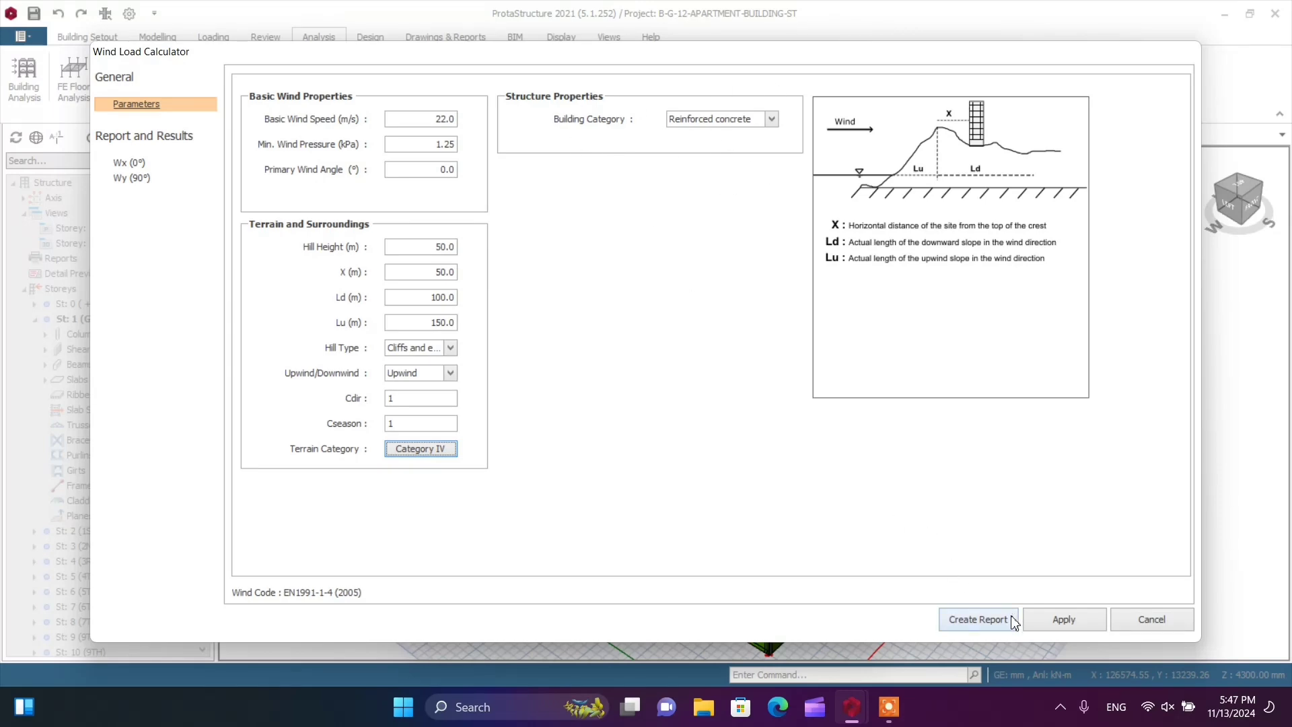
pyautogui.click(1061, 618)
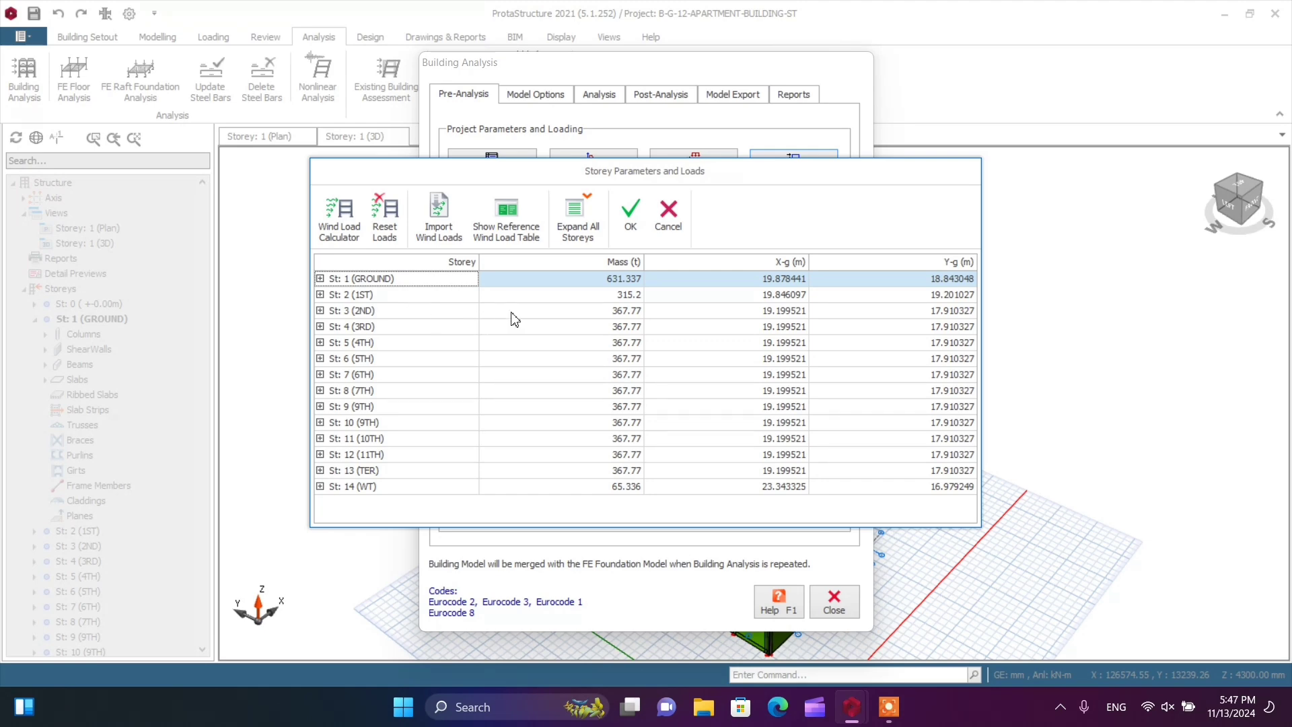
# Step: Import the storey wind loads from the WindPointLoad_SampleImport CSV file
pyautogui.click(438, 223)
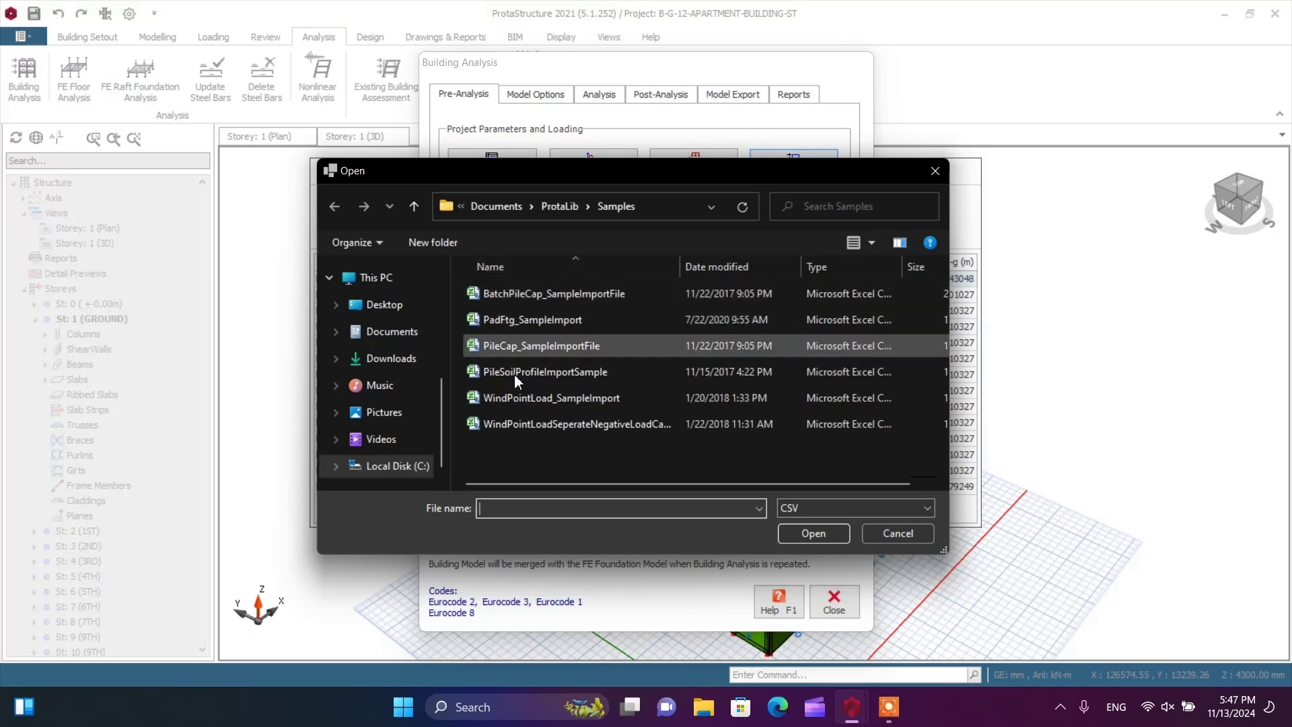
pyautogui.click(538, 401)
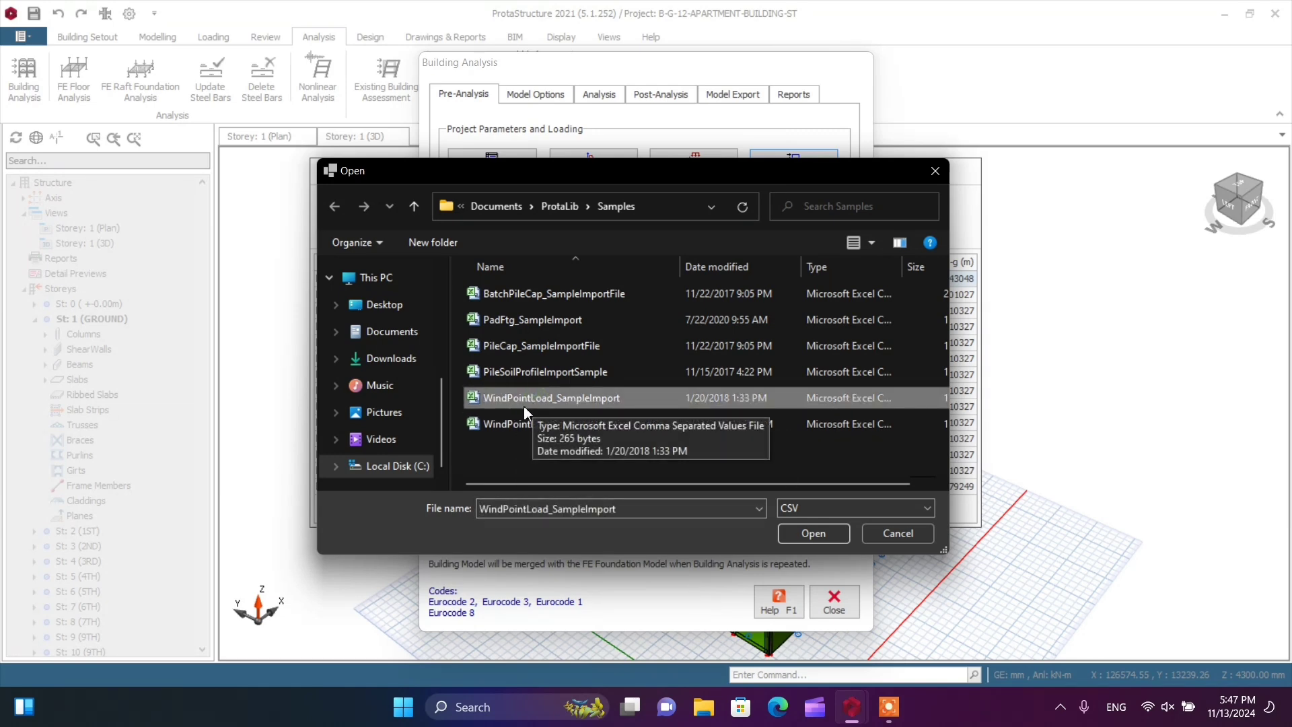
pyautogui.click(810, 531)
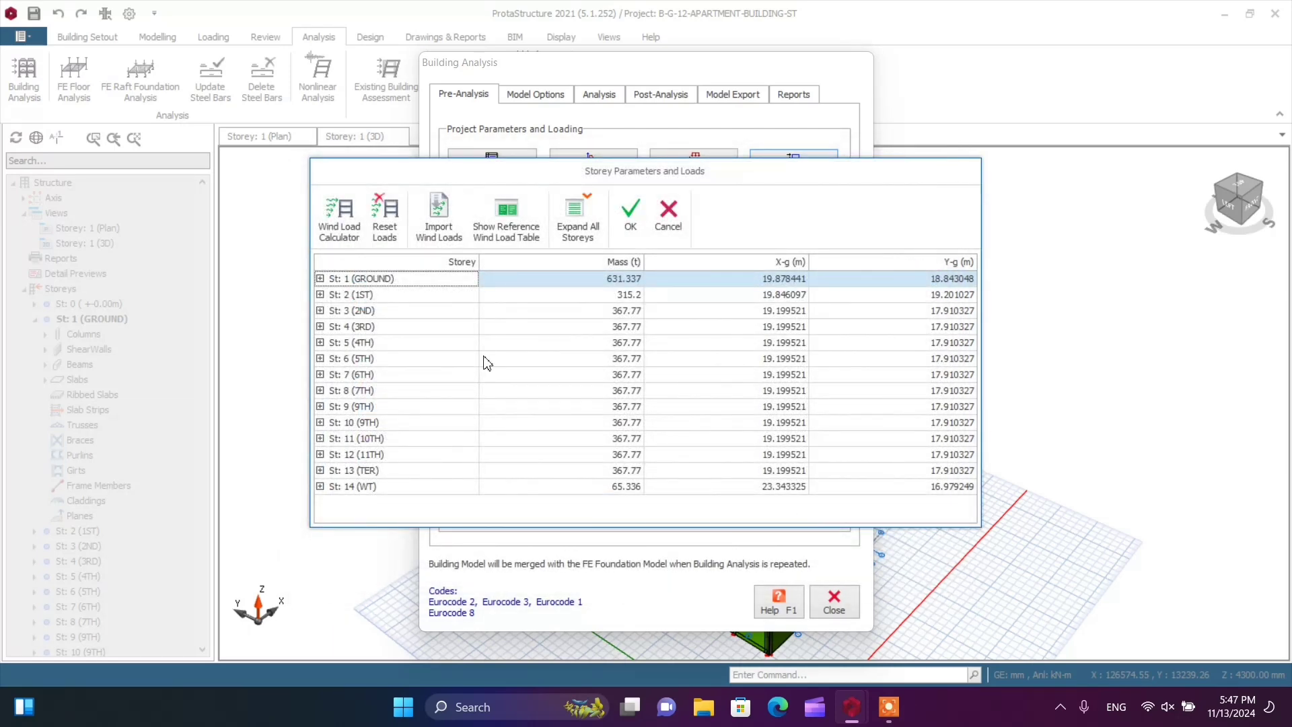
# Step: Expand all storeys, check the Wx and Wy wind forces on the 1ST storey, and accept the storey loads
pyautogui.click(582, 226)
pyautogui.scroll(-1, 462, 412)
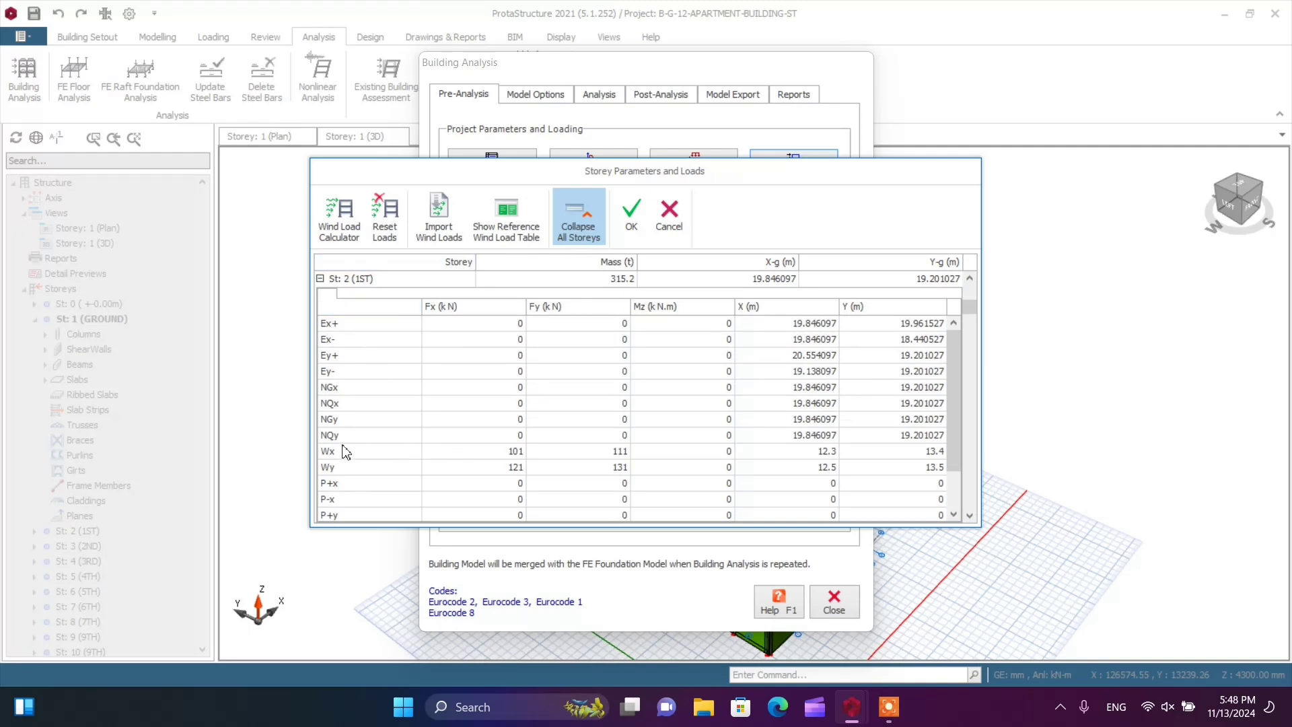
pyautogui.click(488, 451)
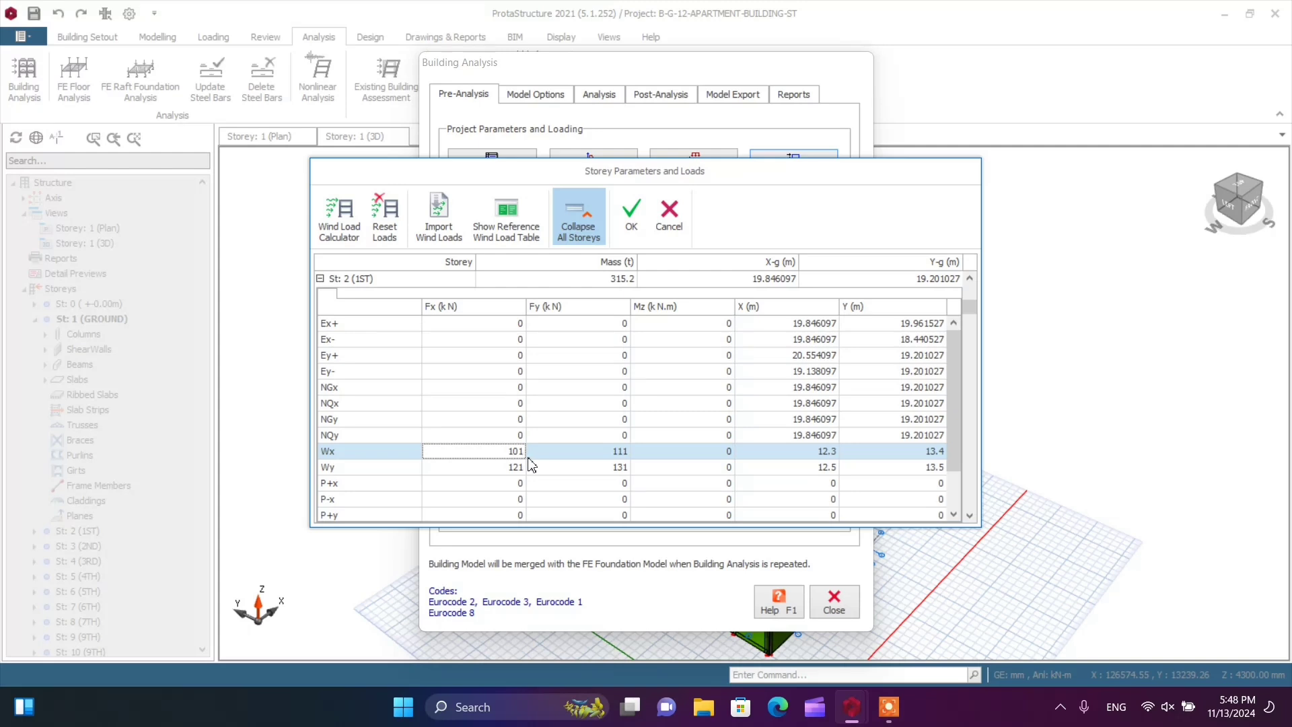
pyautogui.click(655, 464)
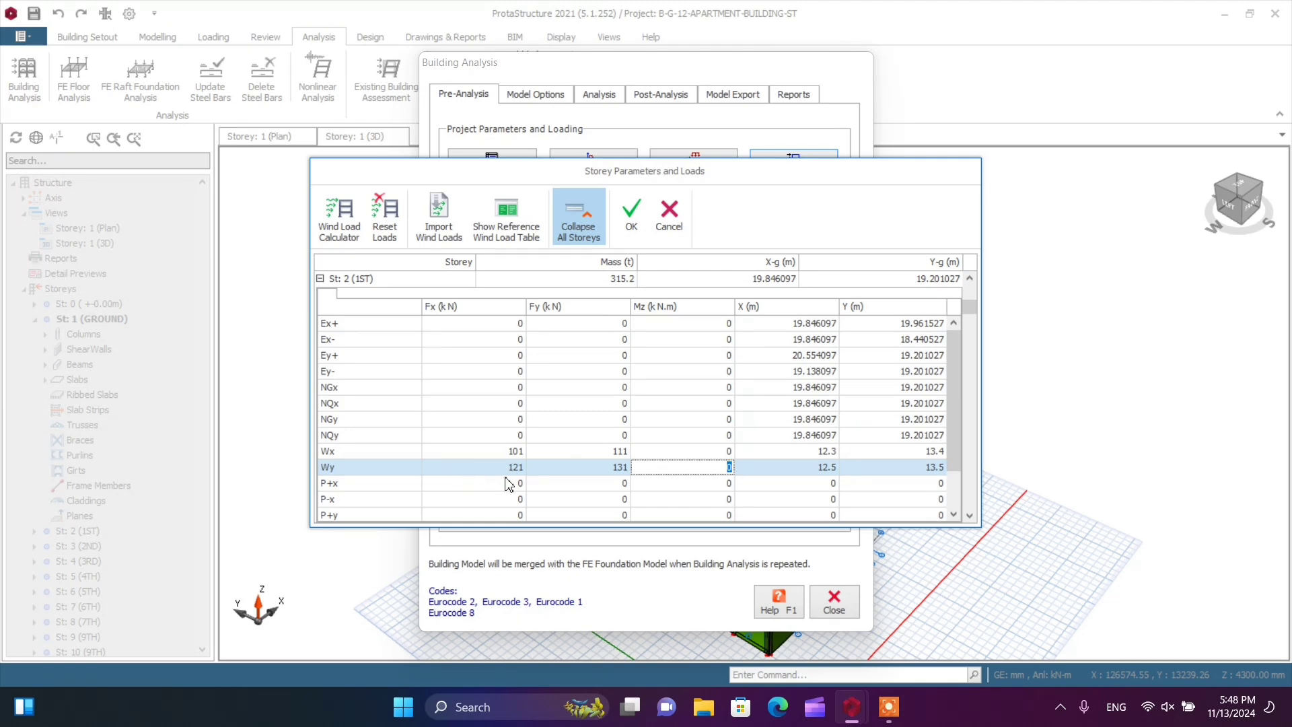
pyautogui.click(632, 231)
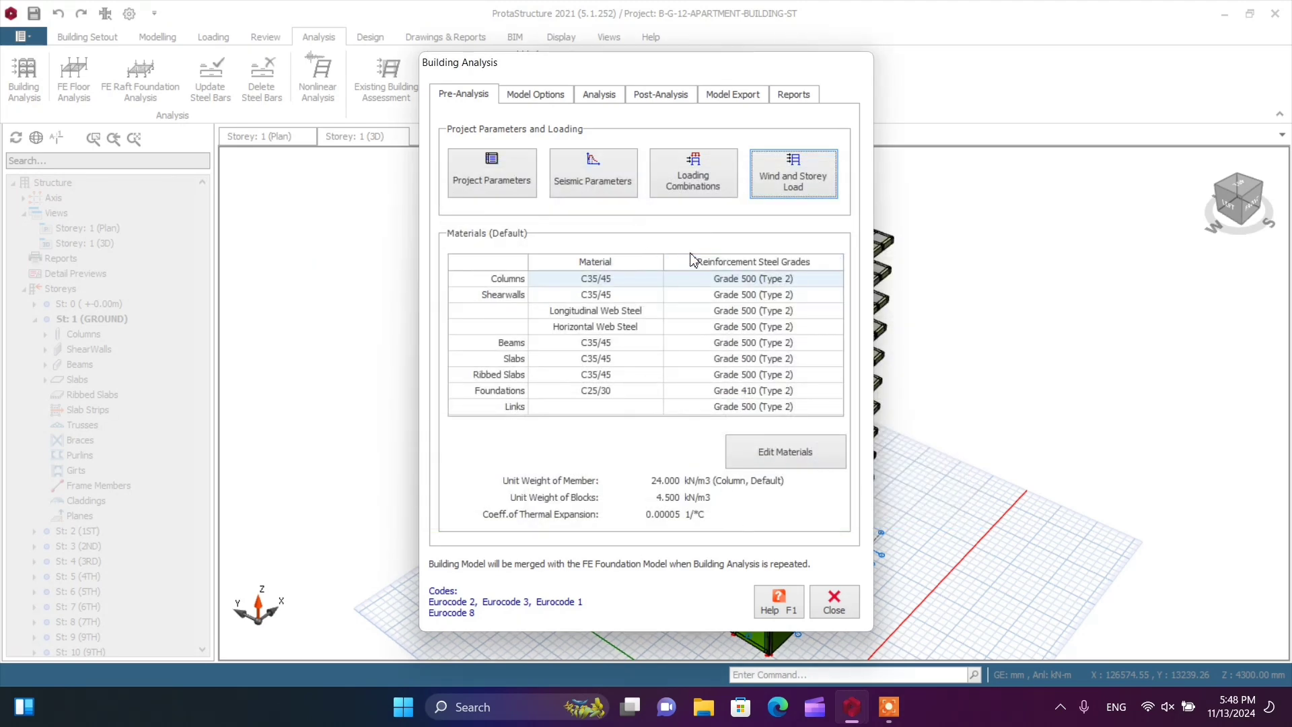
# Step: In the load combination generator, create factored G combinations for Steel and Concrete and set the unfavorable γG to 1.35
pyautogui.click(696, 188)
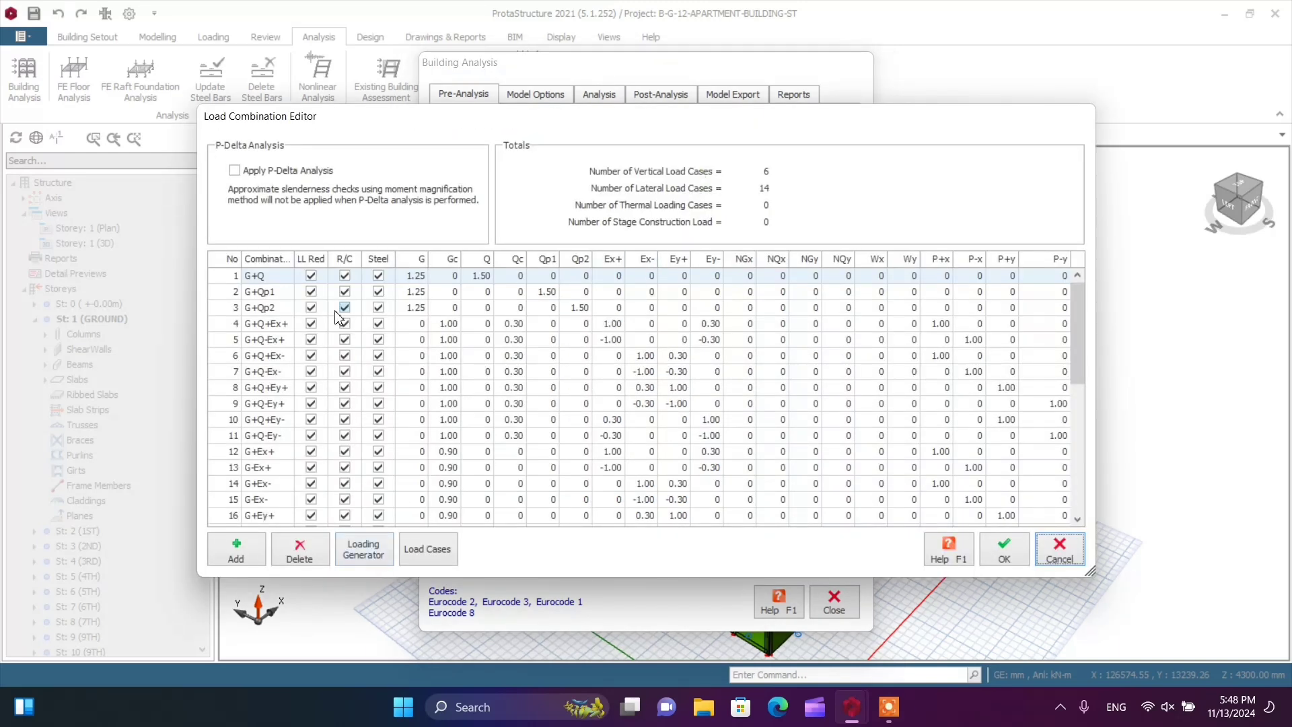
pyautogui.click(377, 563)
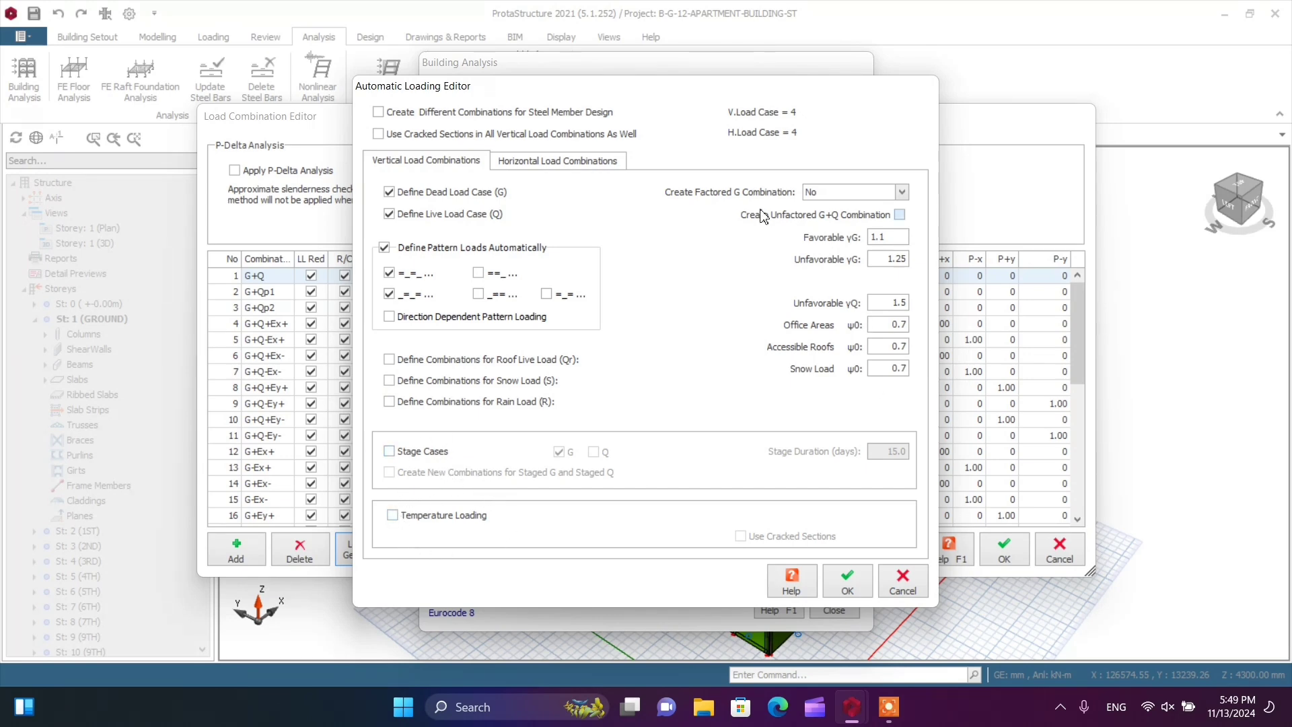
pyautogui.click(902, 192)
pyautogui.click(866, 233)
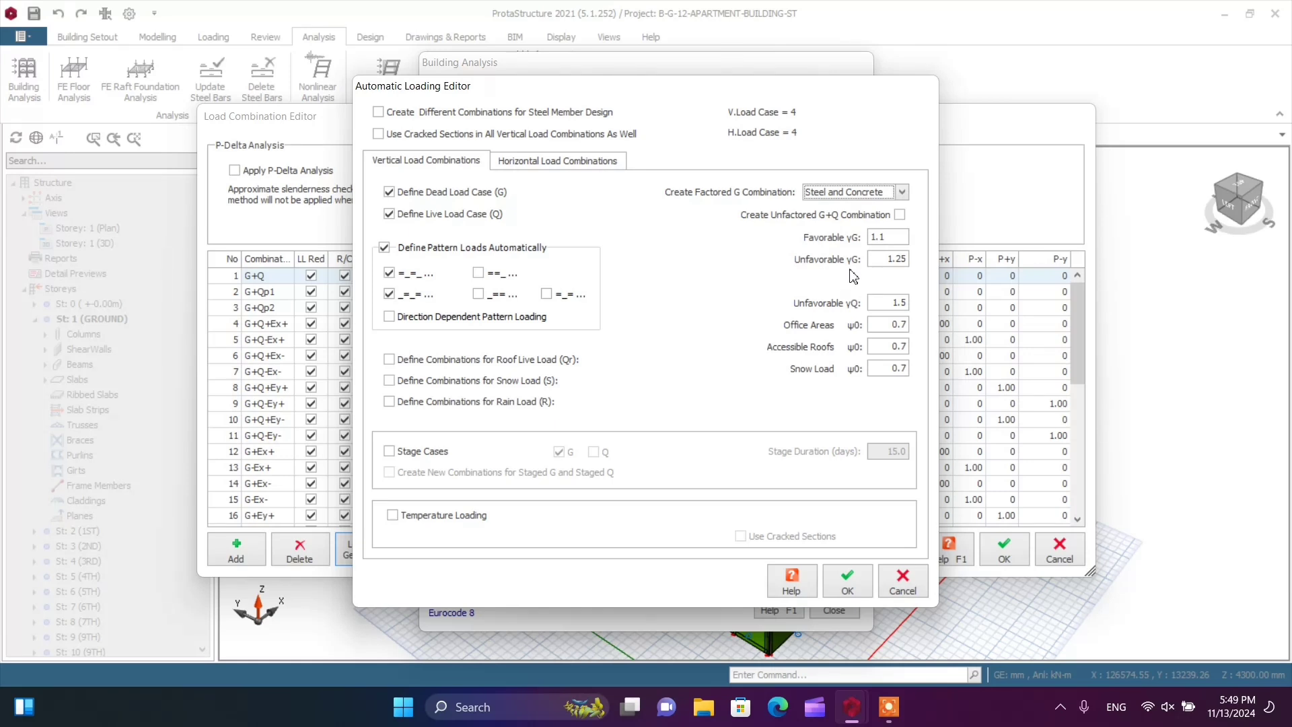
pyautogui.doubleClick(901, 263)
# Step: Set seismic loading to Equivalent Static Load, exclude the 0.9G+E combinations and create all possible combinations for symmetric results
pyautogui.click(536, 168)
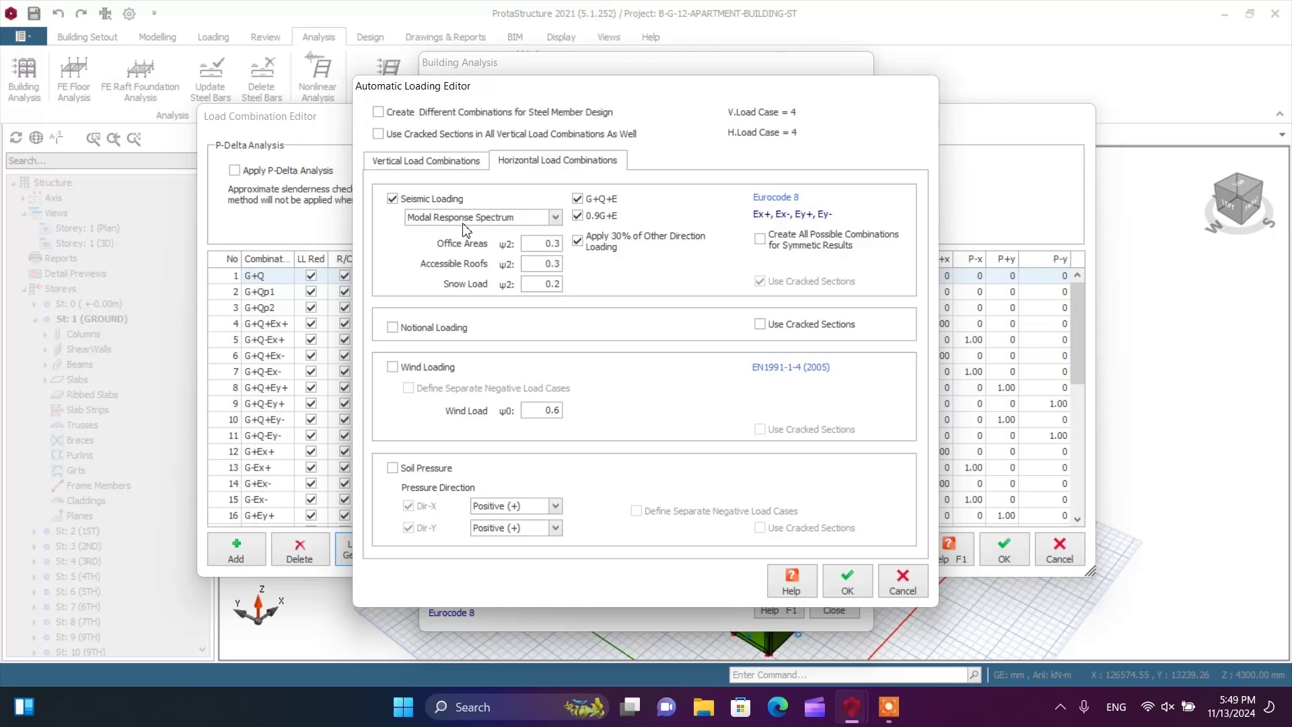
pyautogui.click(554, 219)
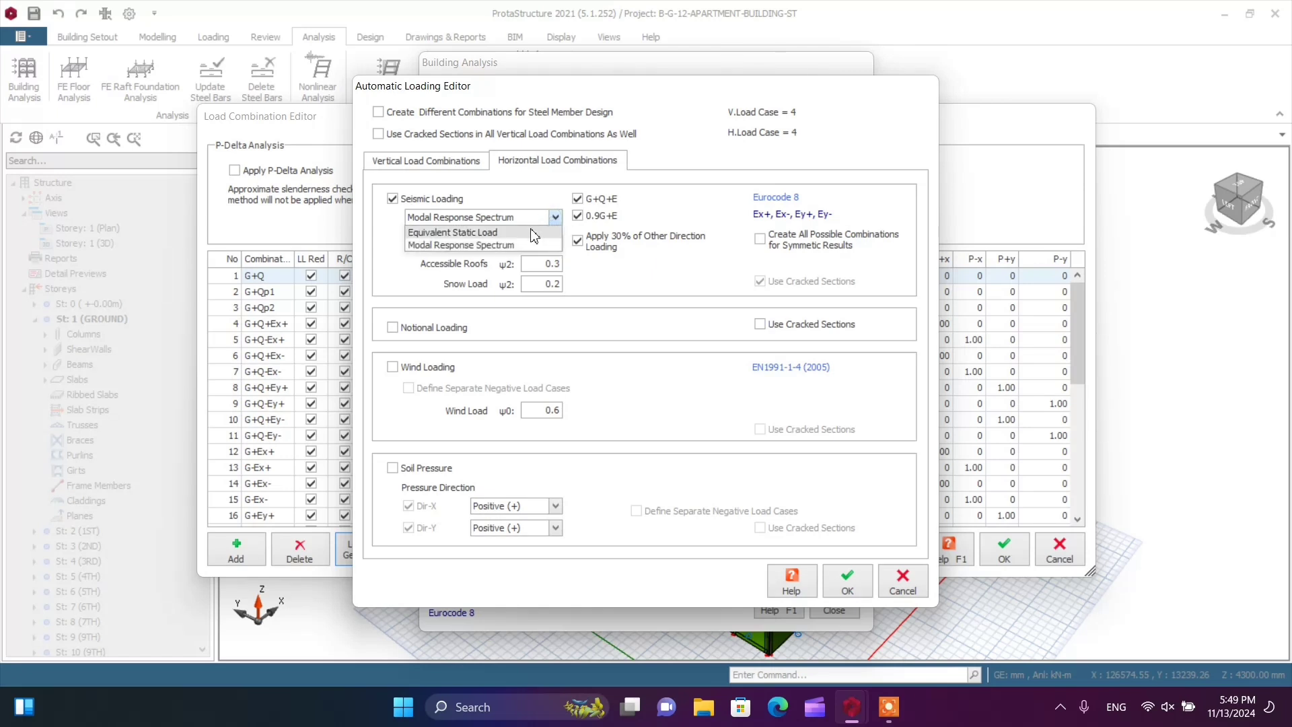
pyautogui.click(452, 232)
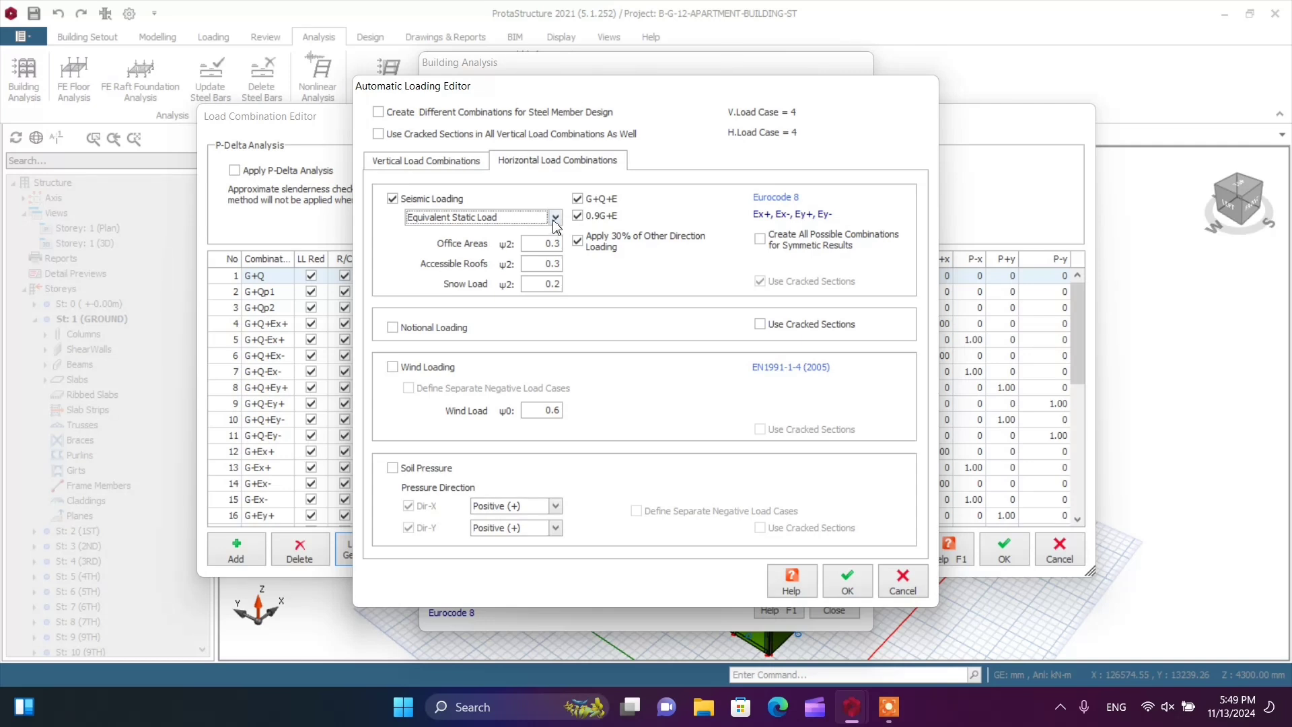
pyautogui.click(554, 217)
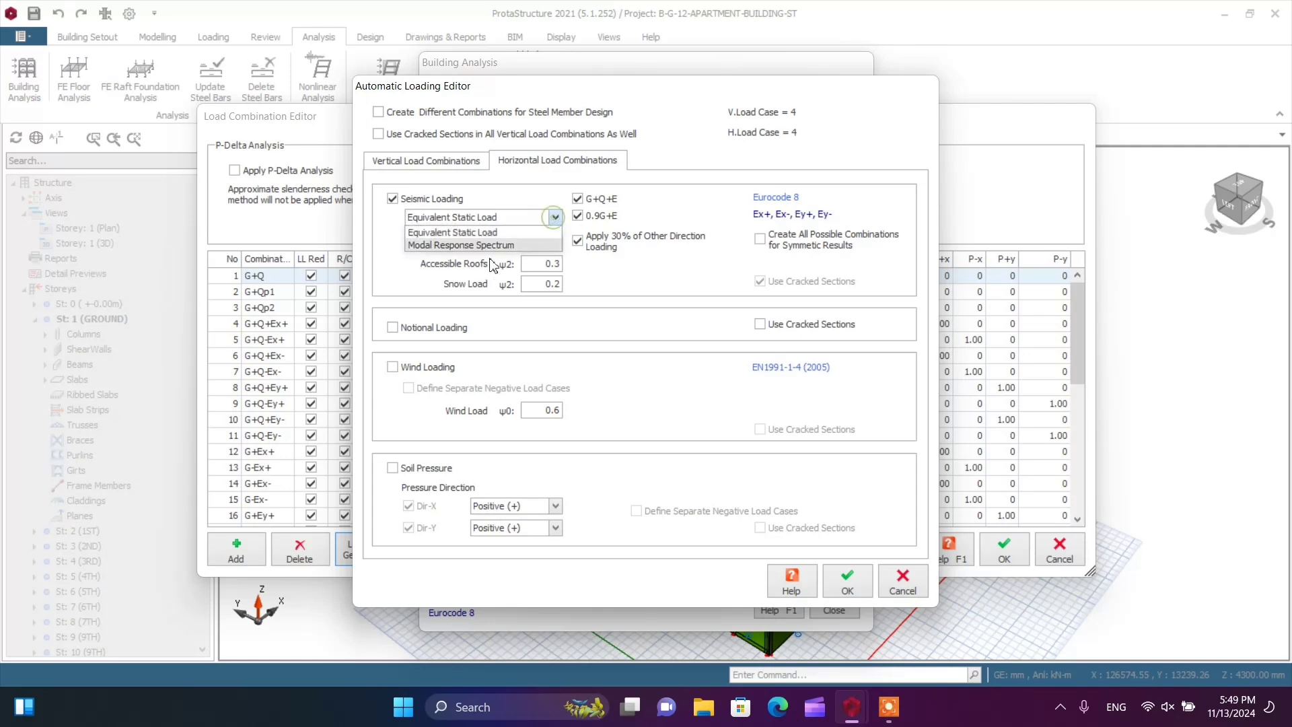
pyautogui.click(406, 268)
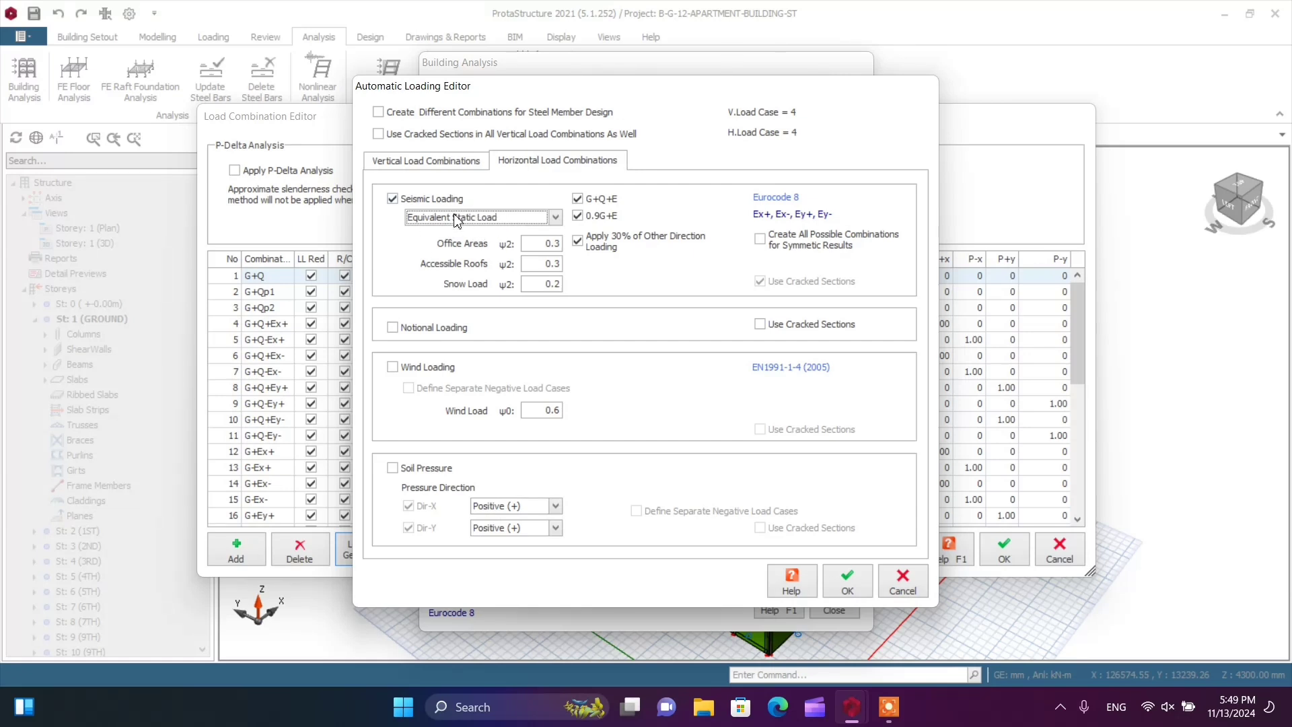
pyautogui.click(555, 217)
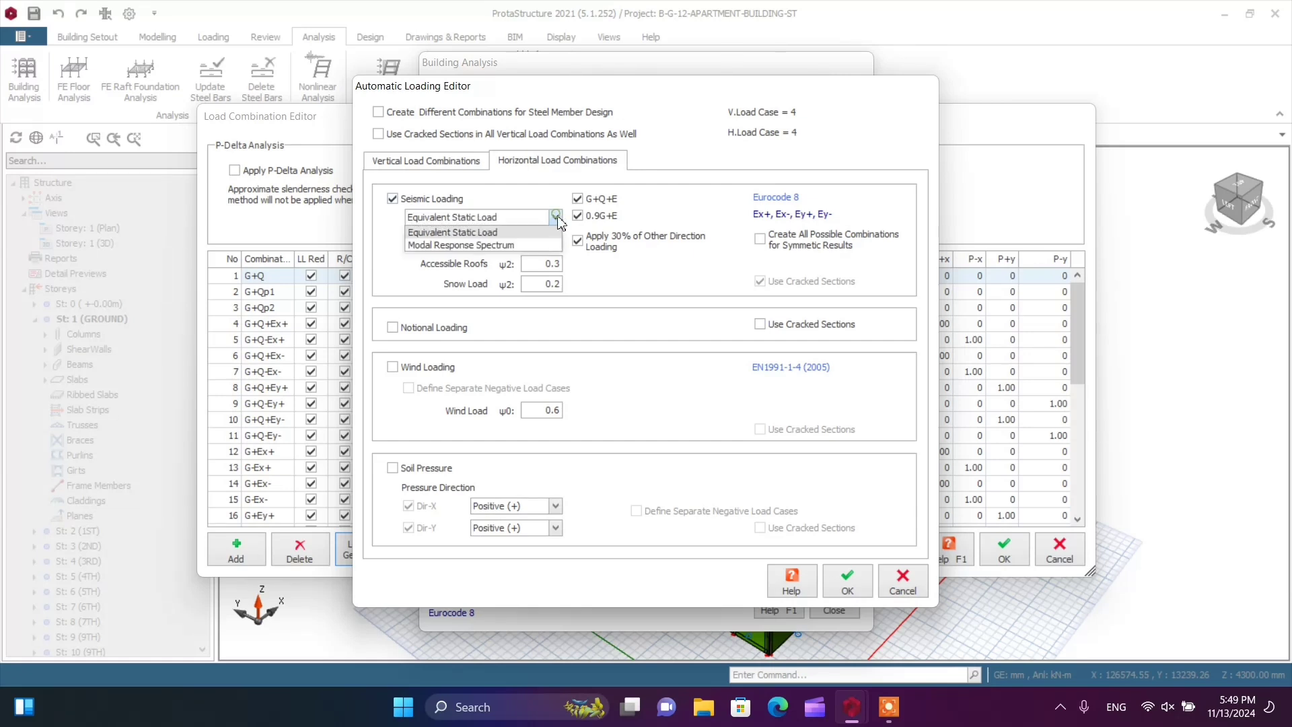
pyautogui.click(397, 259)
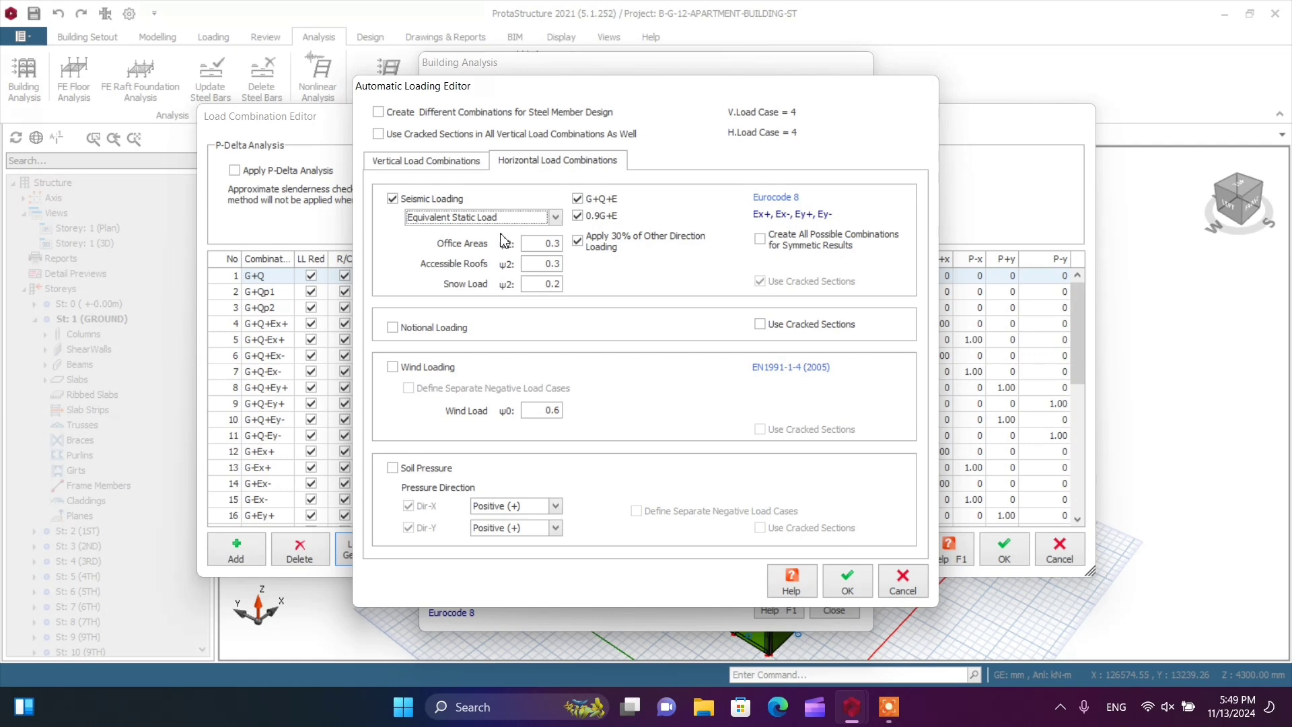
pyautogui.click(579, 214)
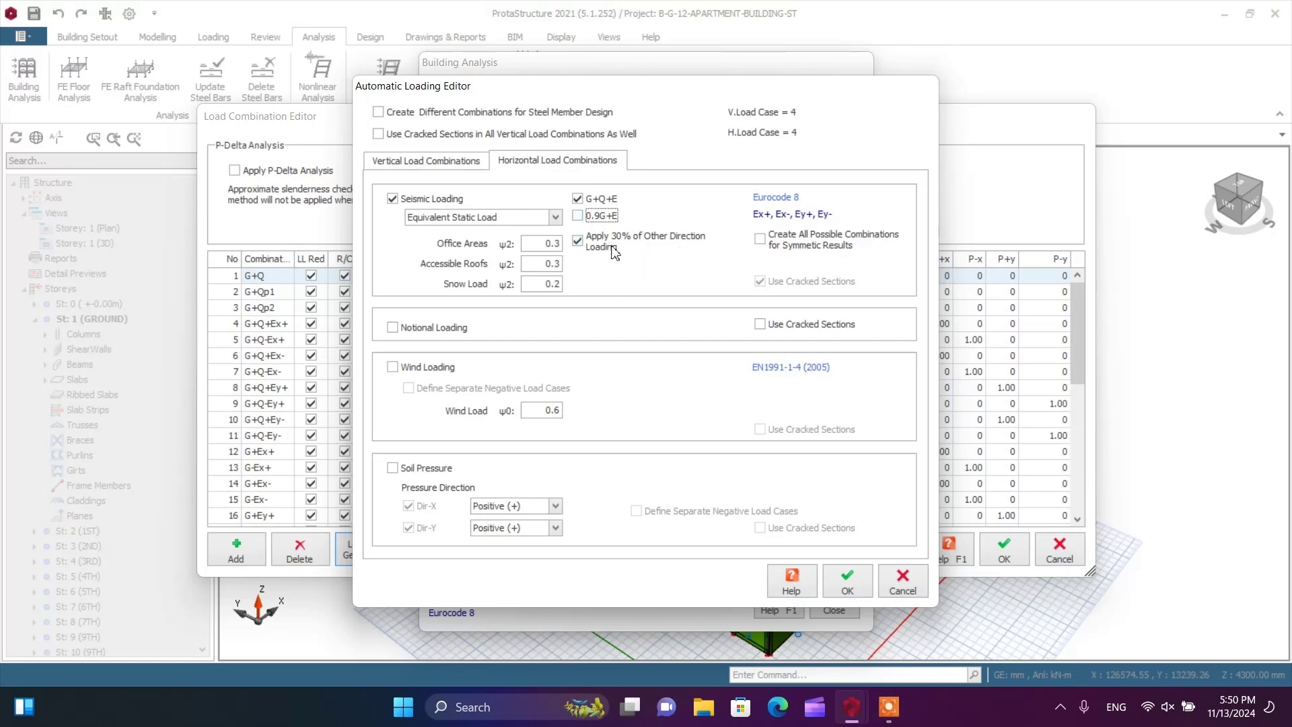
pyautogui.click(759, 239)
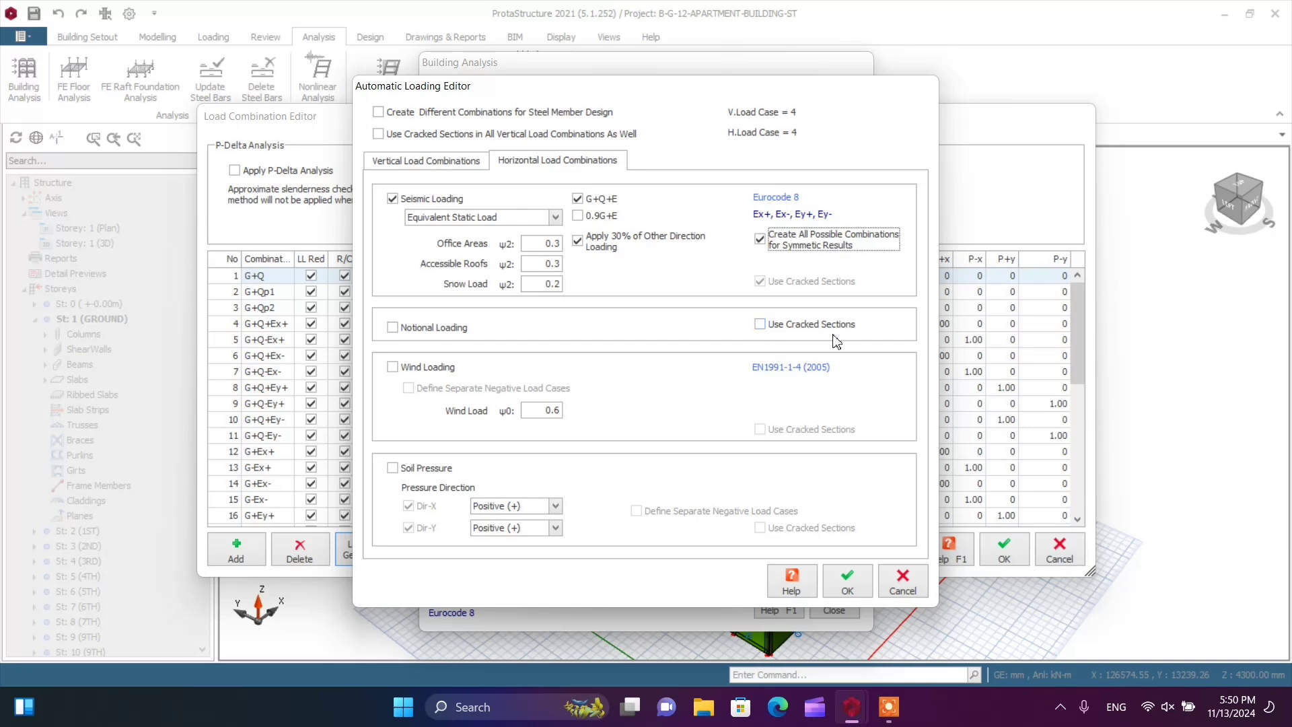
# Step: Enable notional loading and wind loading, giving wind separate negative load cases and cracked sections
pyautogui.click(393, 367)
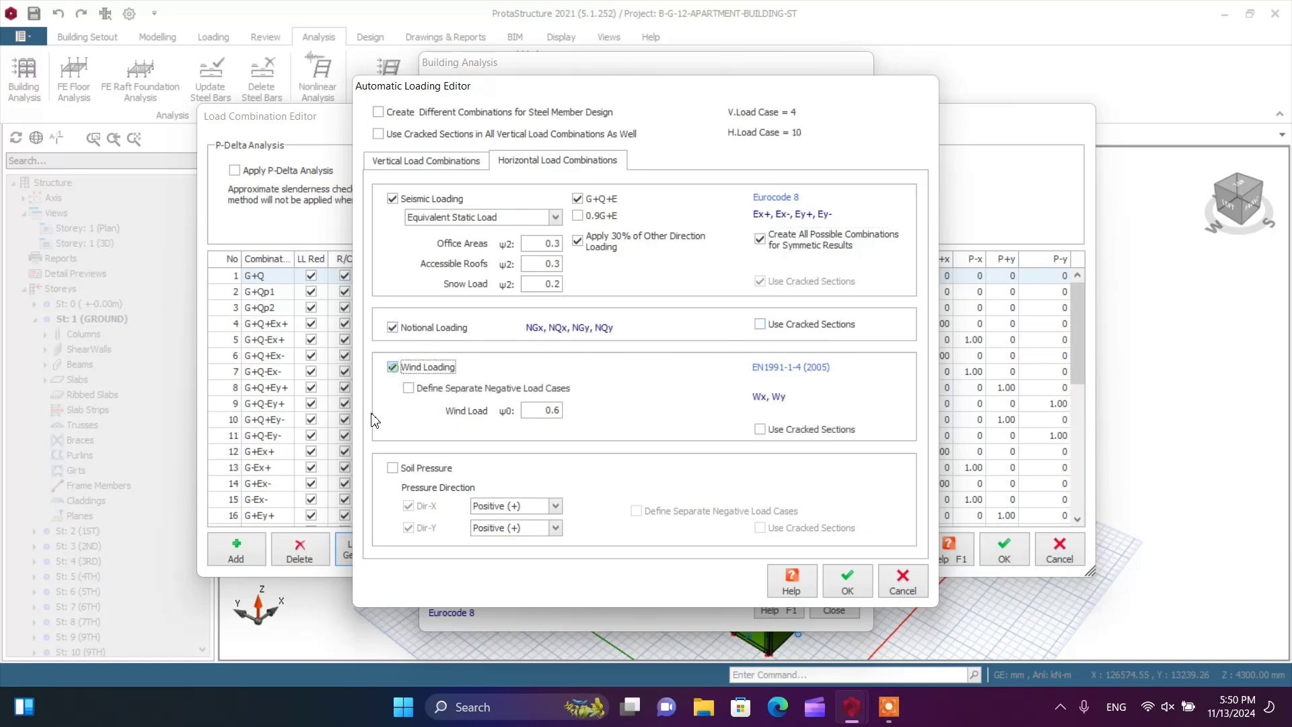
pyautogui.click(408, 388)
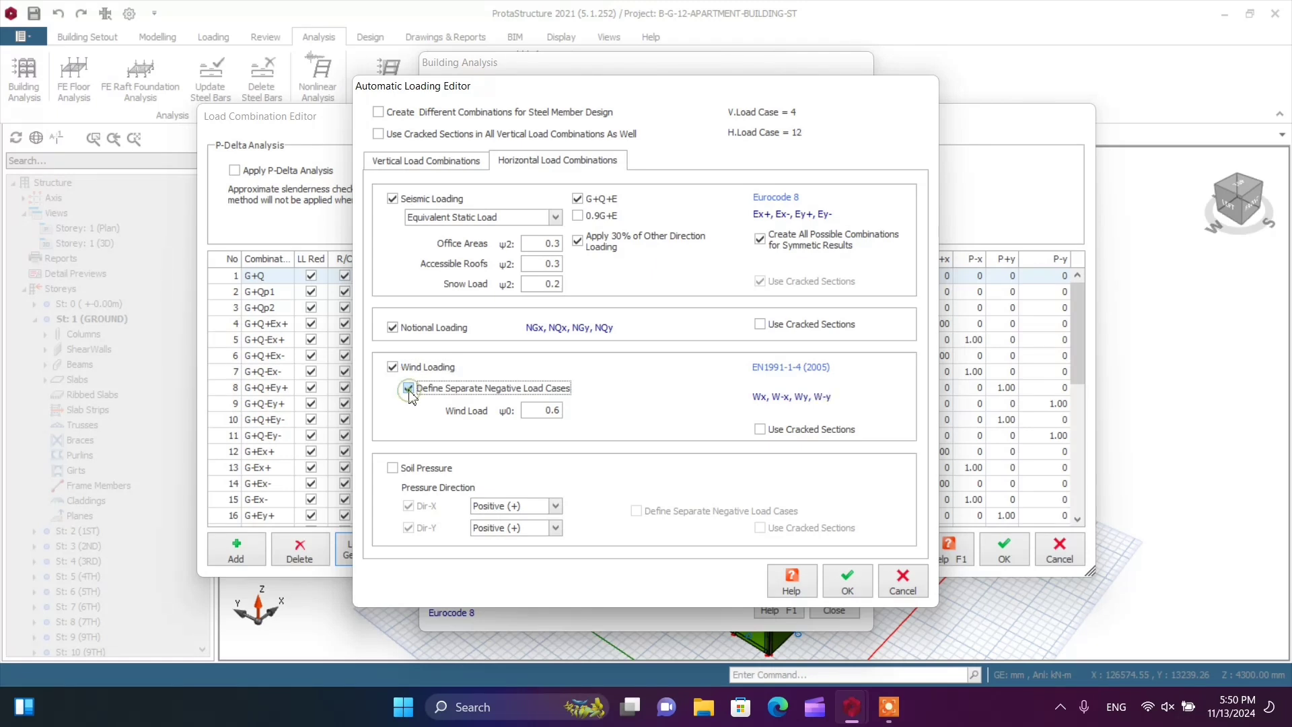
pyautogui.click(759, 434)
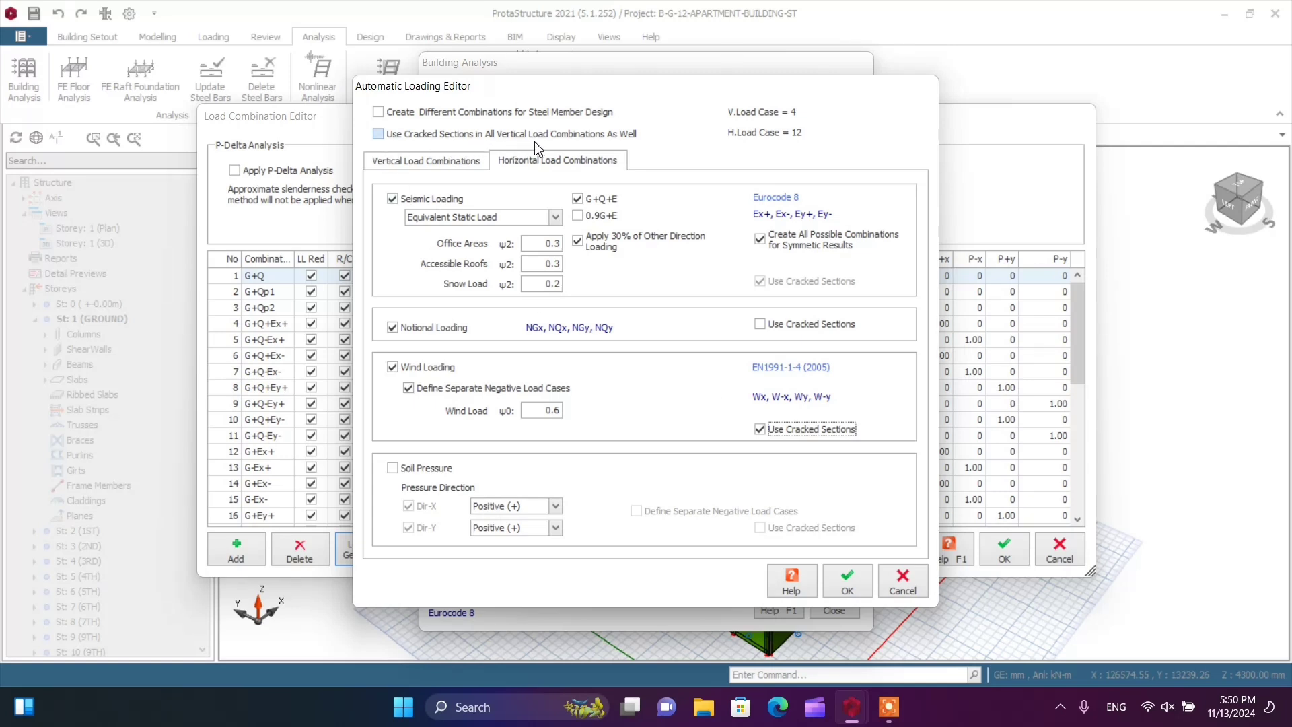
# Step: Enable soil pressure in both directions with separate negative load cases and cracked sections, and generate the load combinations
pyautogui.click(393, 468)
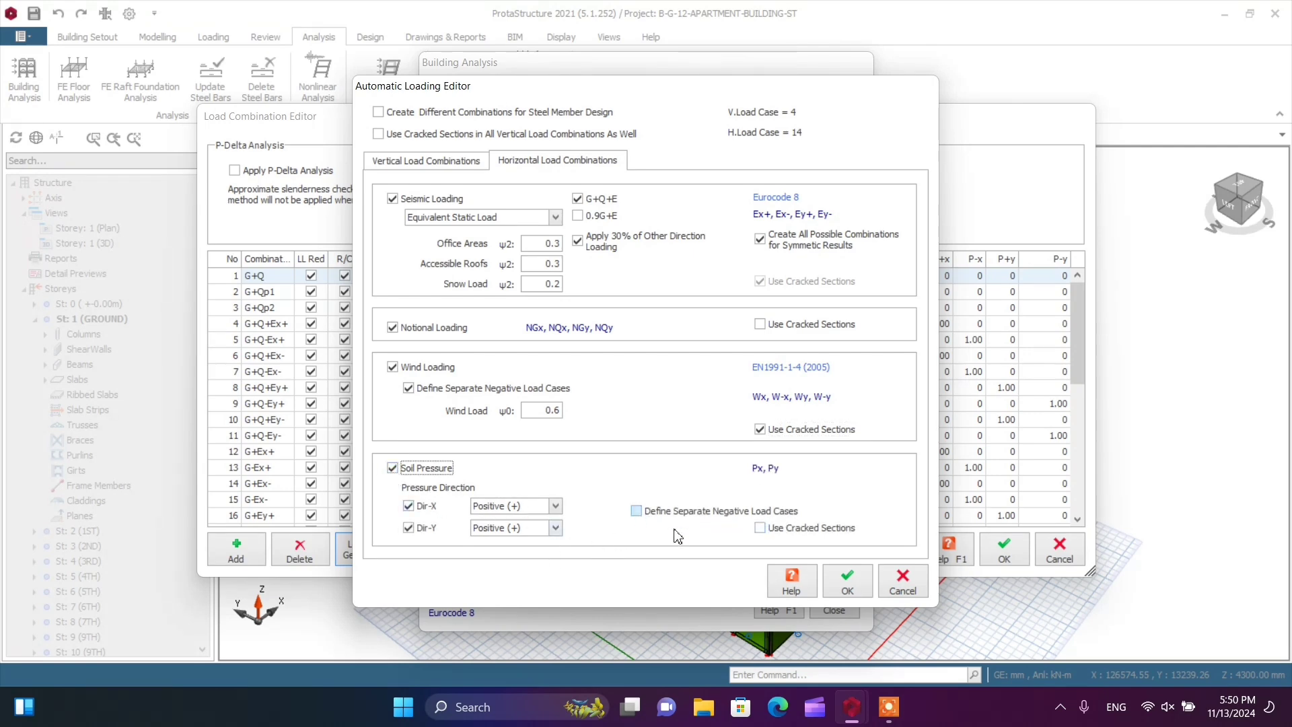
pyautogui.click(636, 510)
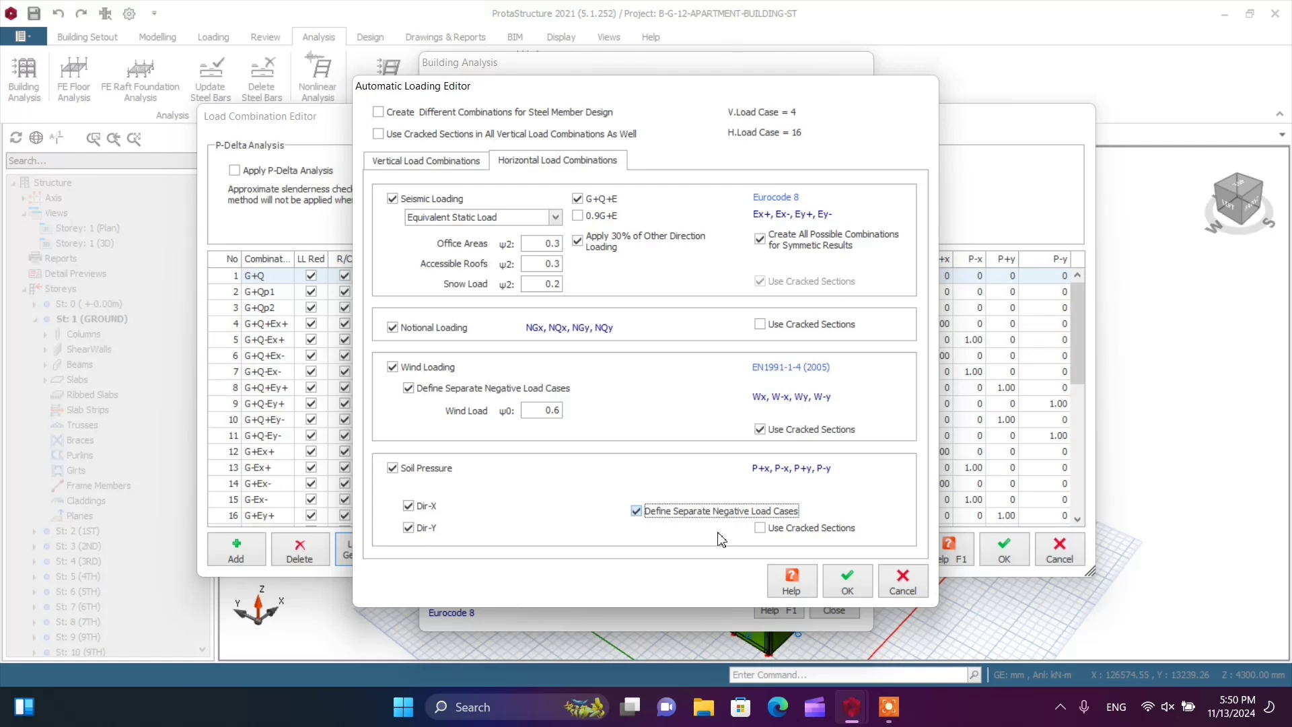
pyautogui.click(762, 529)
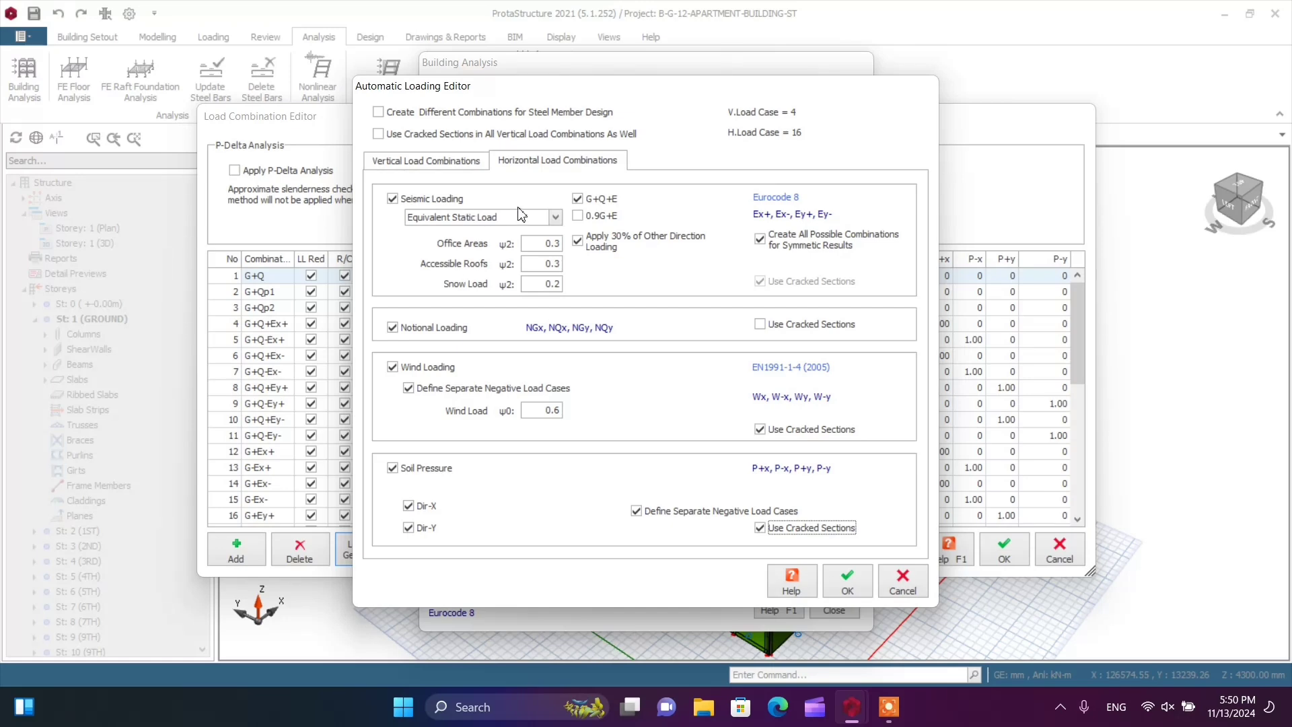
pyautogui.click(841, 581)
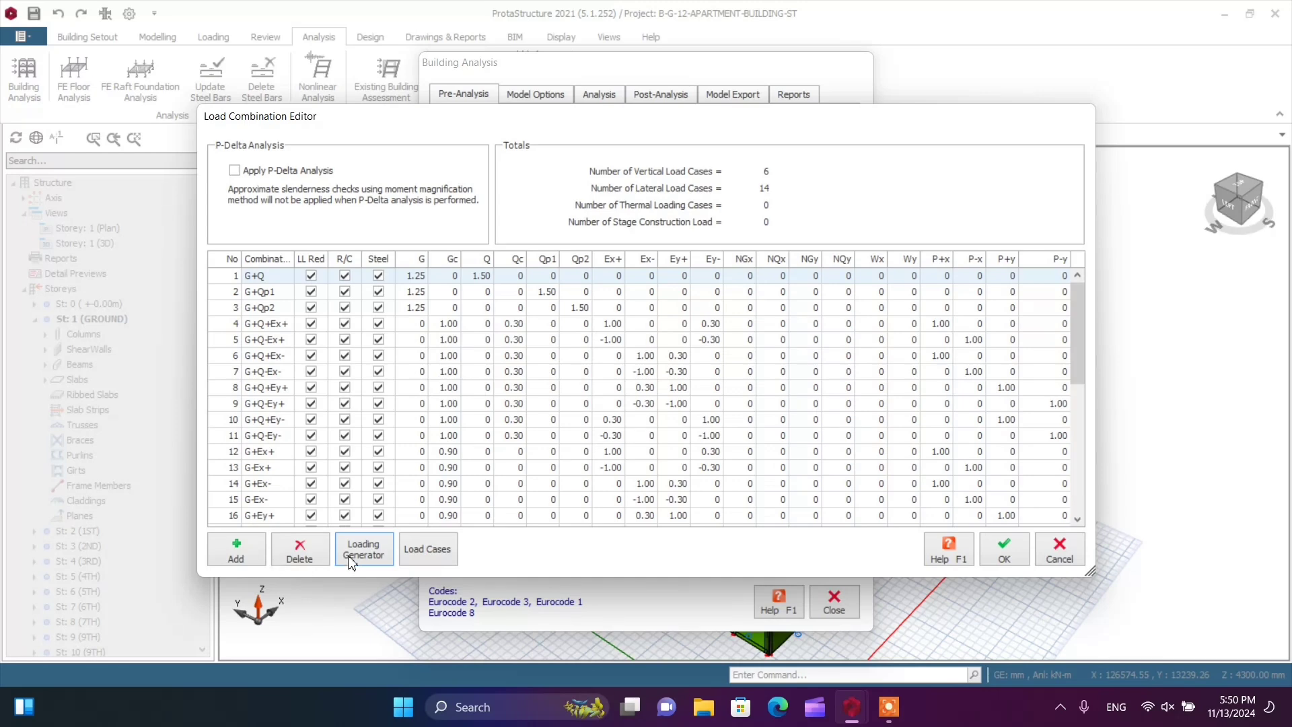
pyautogui.click(363, 559)
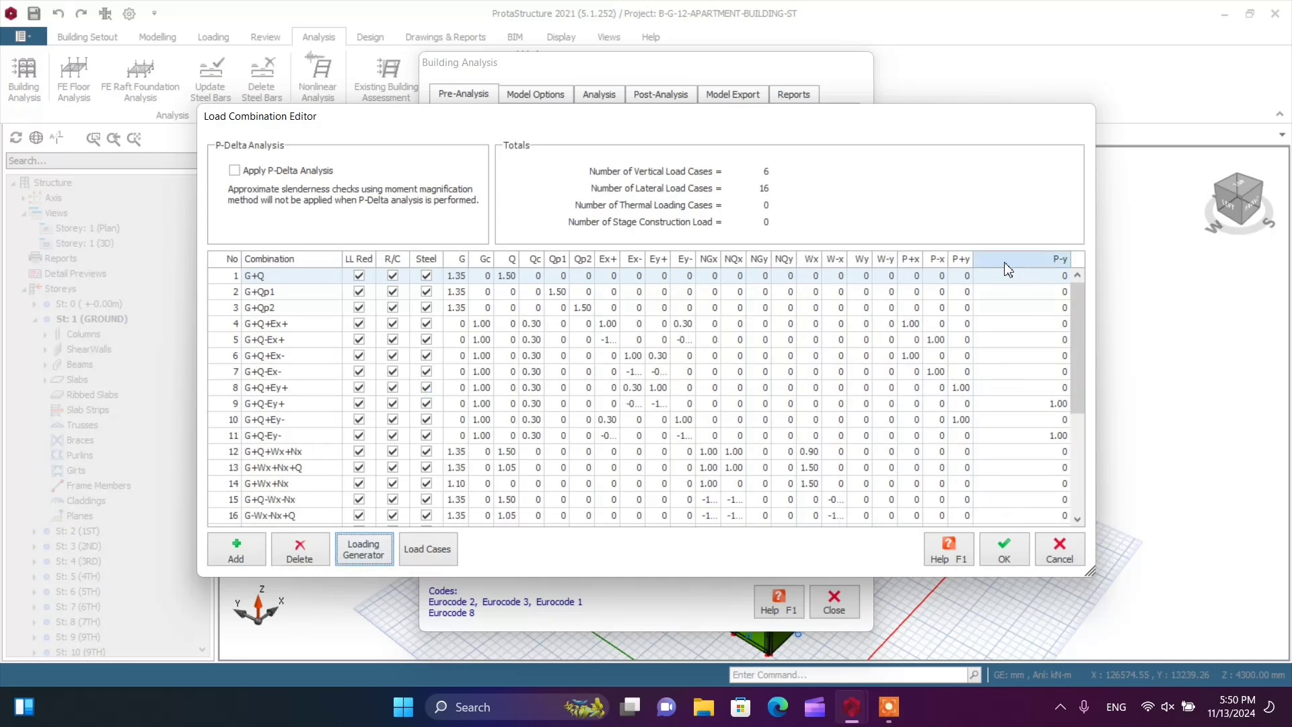
# Step: Delete the pattern load combinations G+Qp1 and G+Qp2 from the load combination list
pyautogui.moveTo(825, 117); pyautogui.dragTo(820, 65)
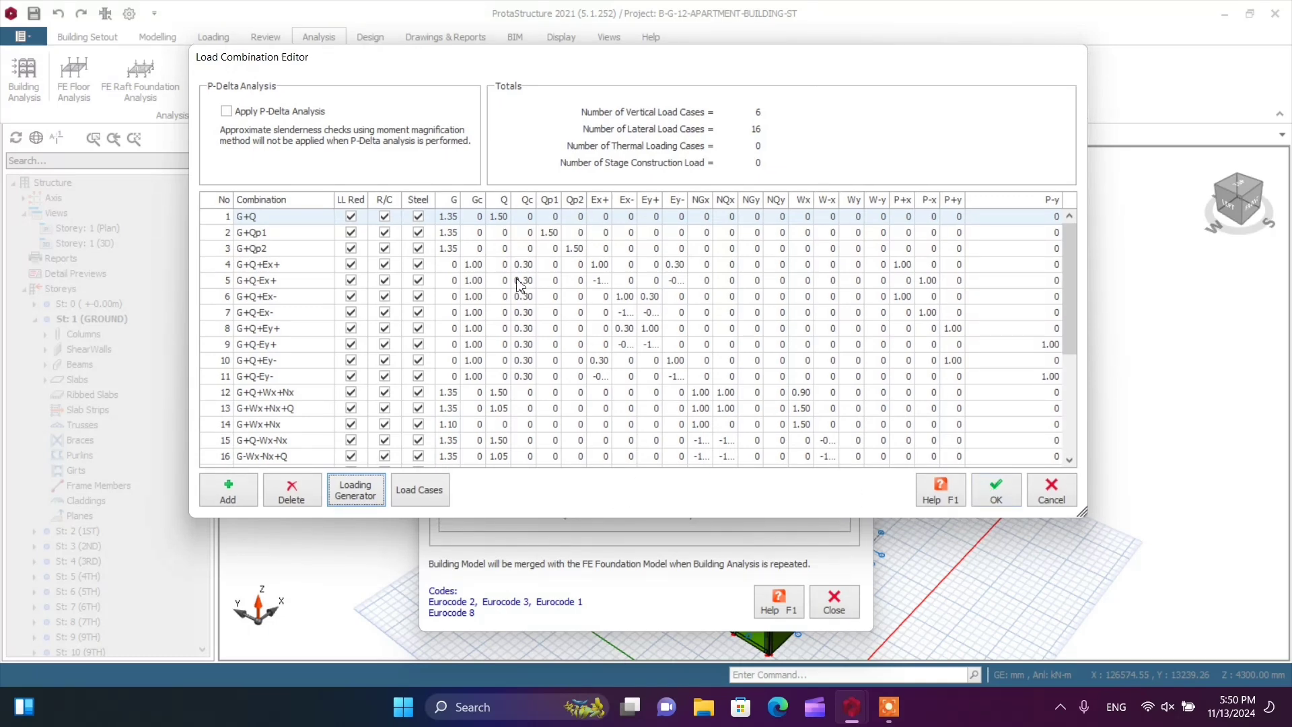
pyautogui.click(281, 233)
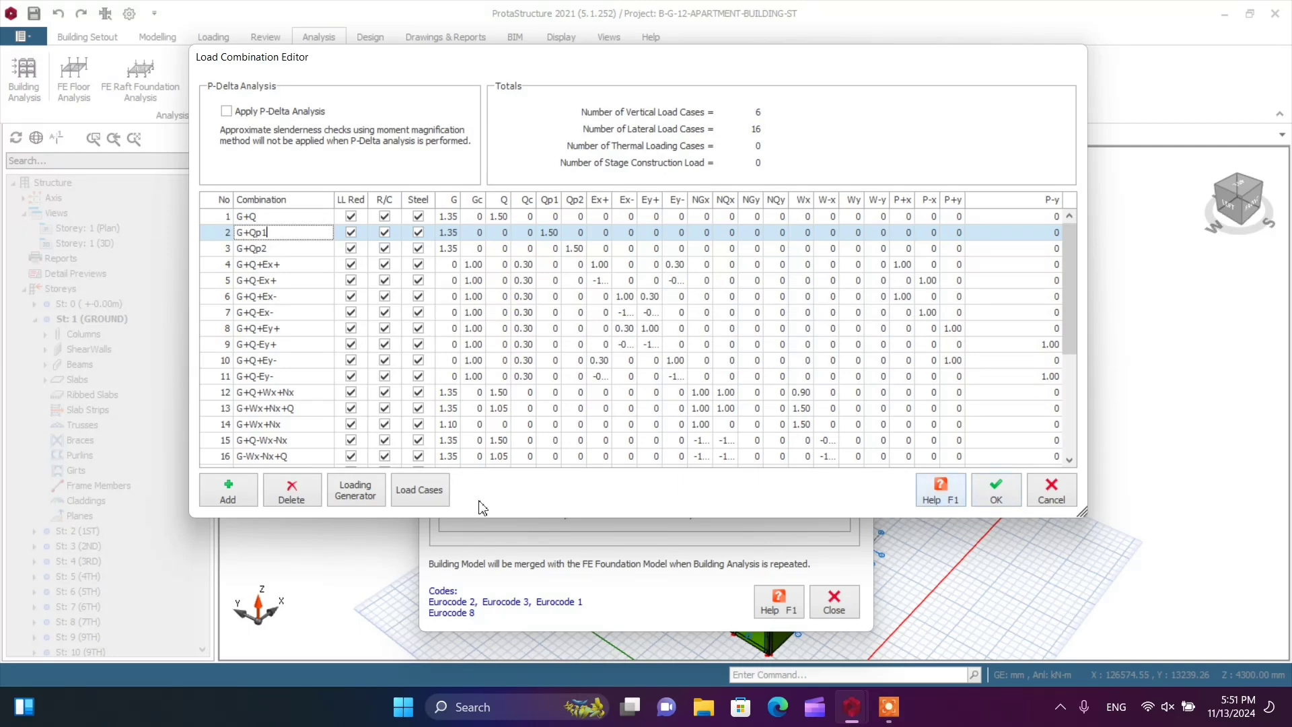
pyautogui.click(289, 498)
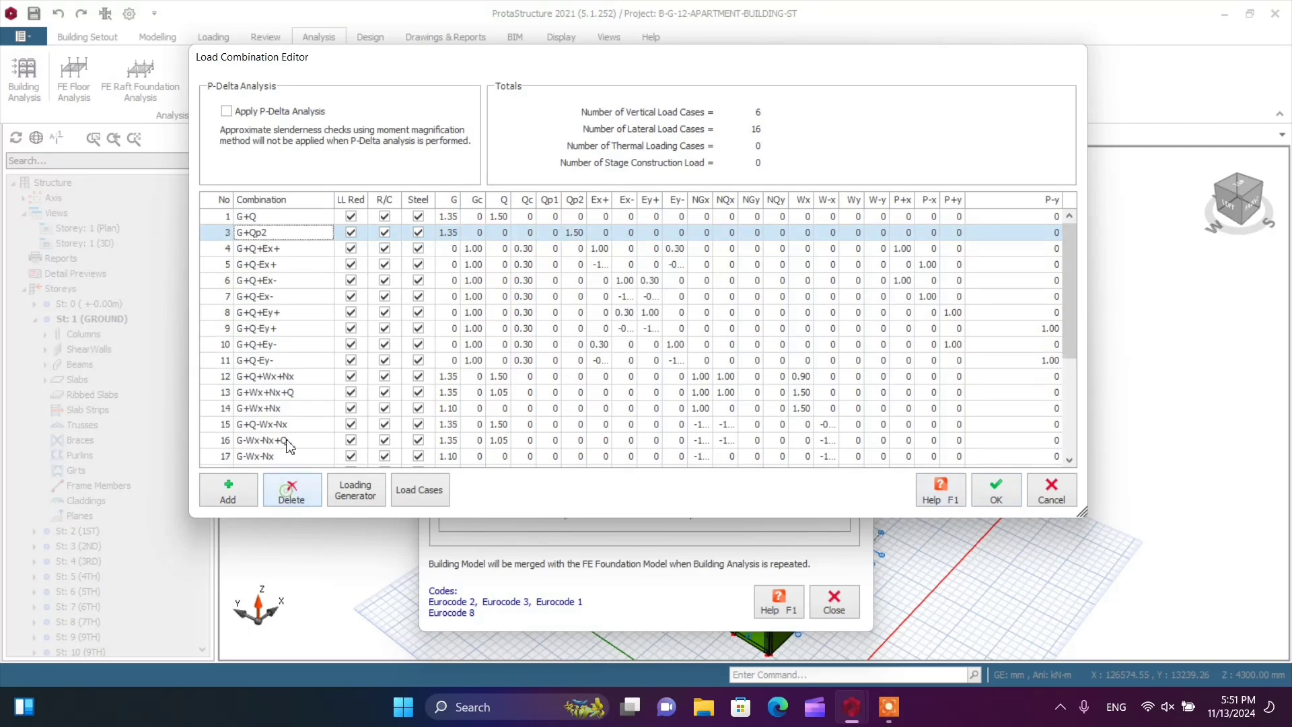
pyautogui.click(291, 498)
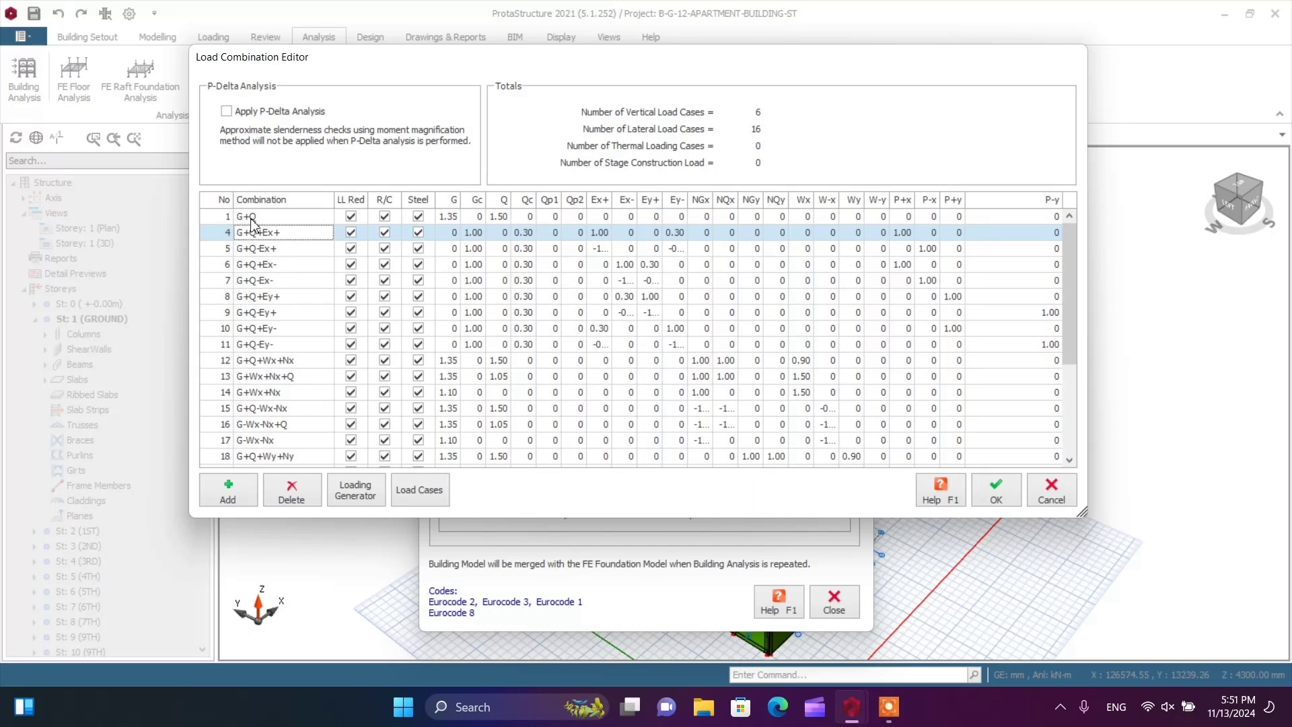
pyautogui.click(289, 217)
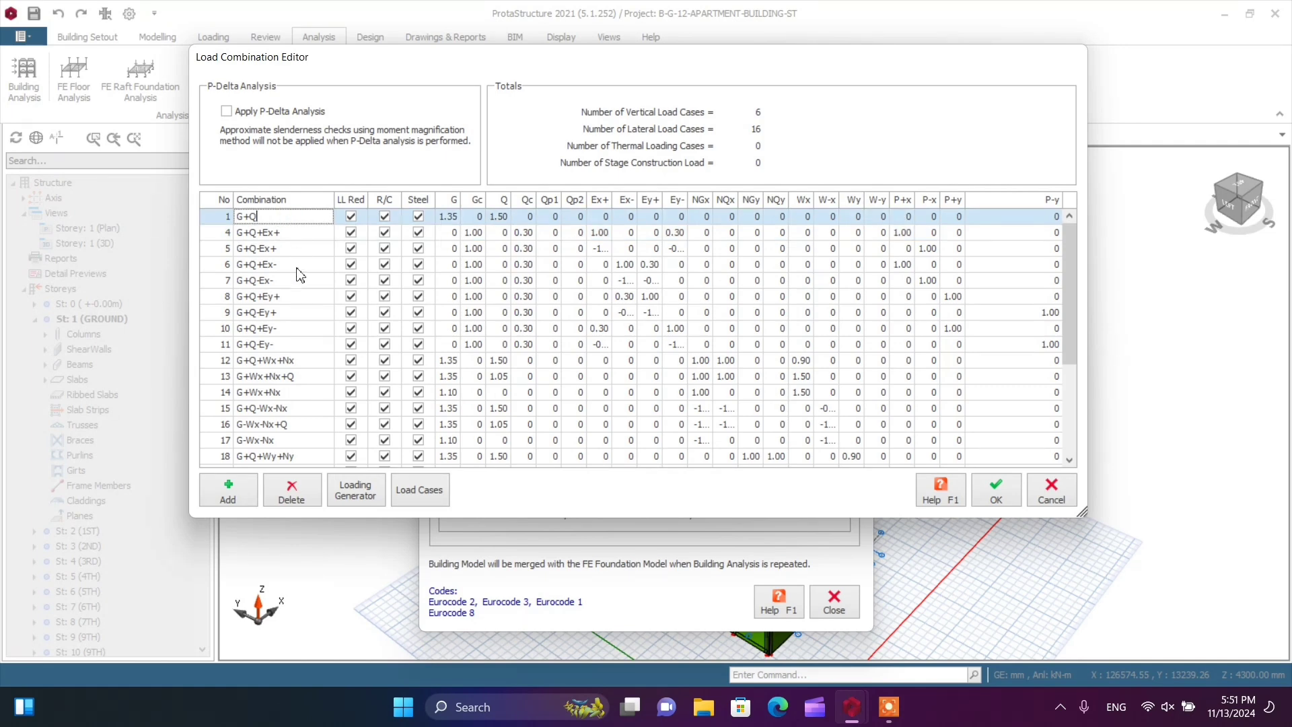
# Step: Add a second G+Q load combination and rename the first one G+Q sur
pyautogui.click(229, 498)
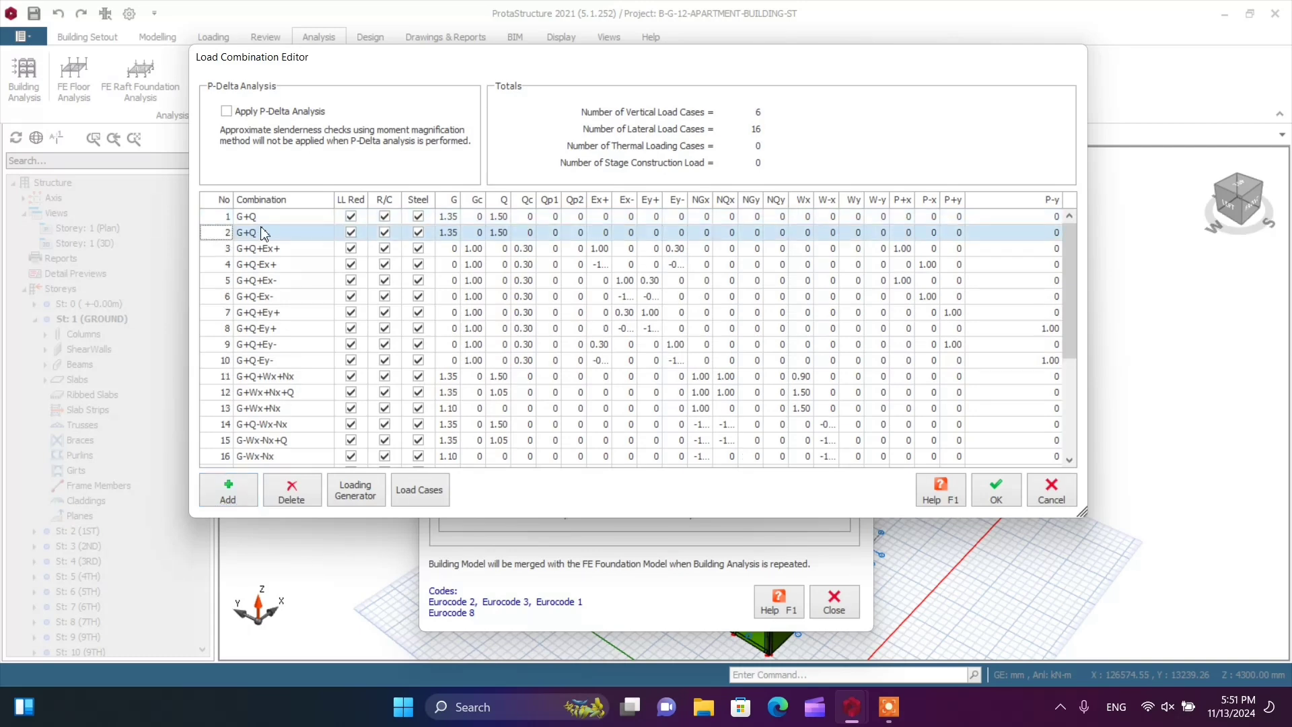
pyautogui.doubleClick(262, 233)
pyautogui.click(267, 231)
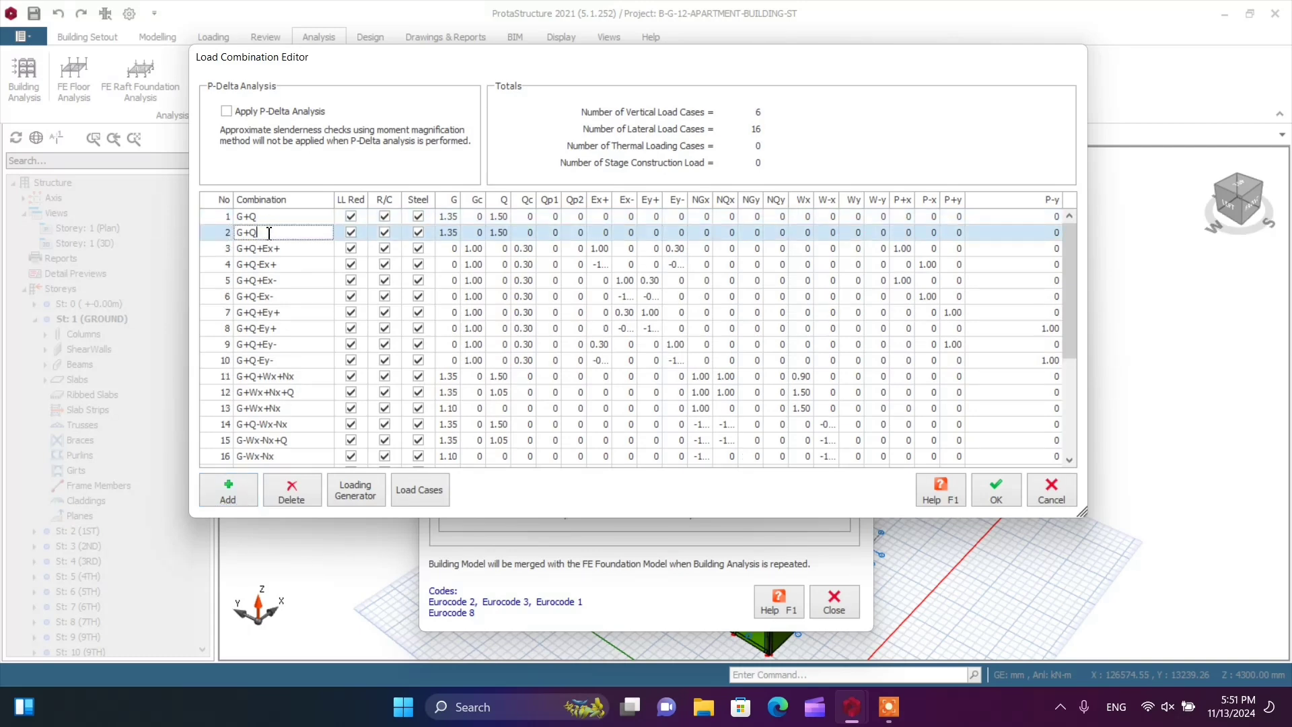
pyautogui.click(281, 218)
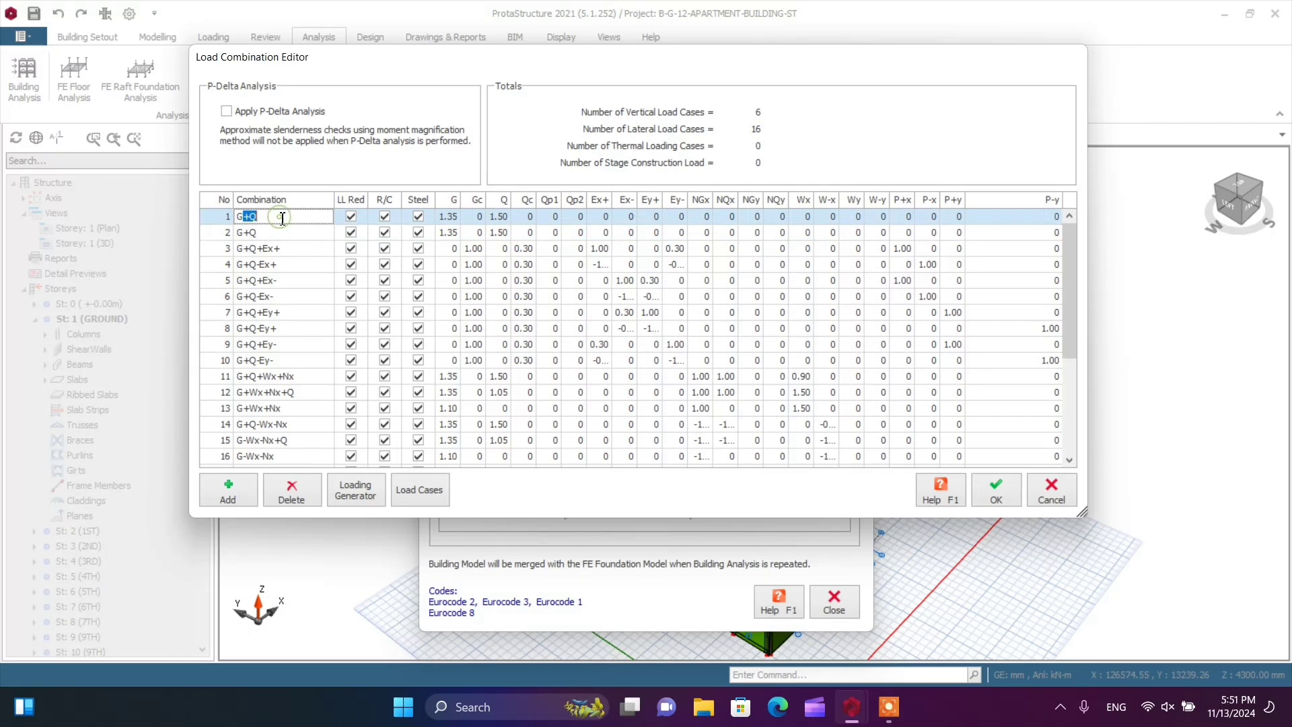
pyautogui.click(282, 217)
# Step: Set the G and Q factors of the G+Q sur combination to 1.00 each
pyautogui.click(443, 217)
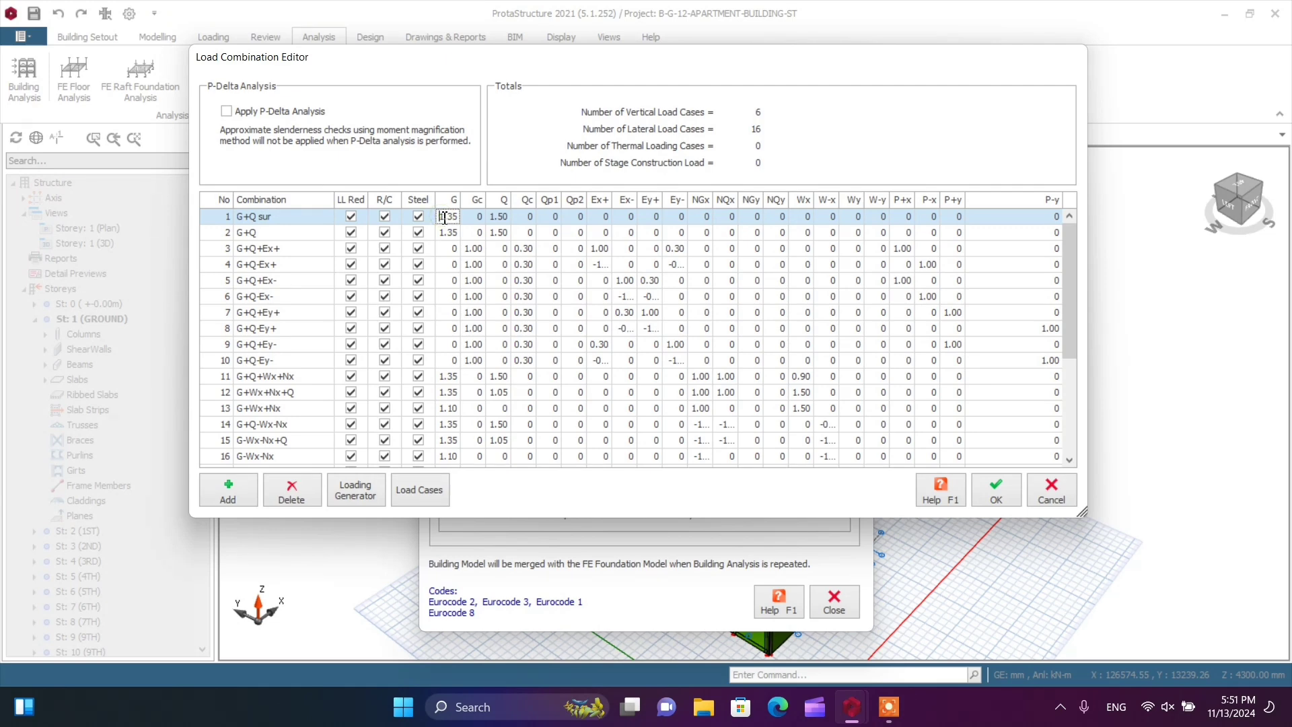
pyautogui.write('1')
pyautogui.click(497, 216)
pyautogui.write('1')
pyautogui.click(313, 265)
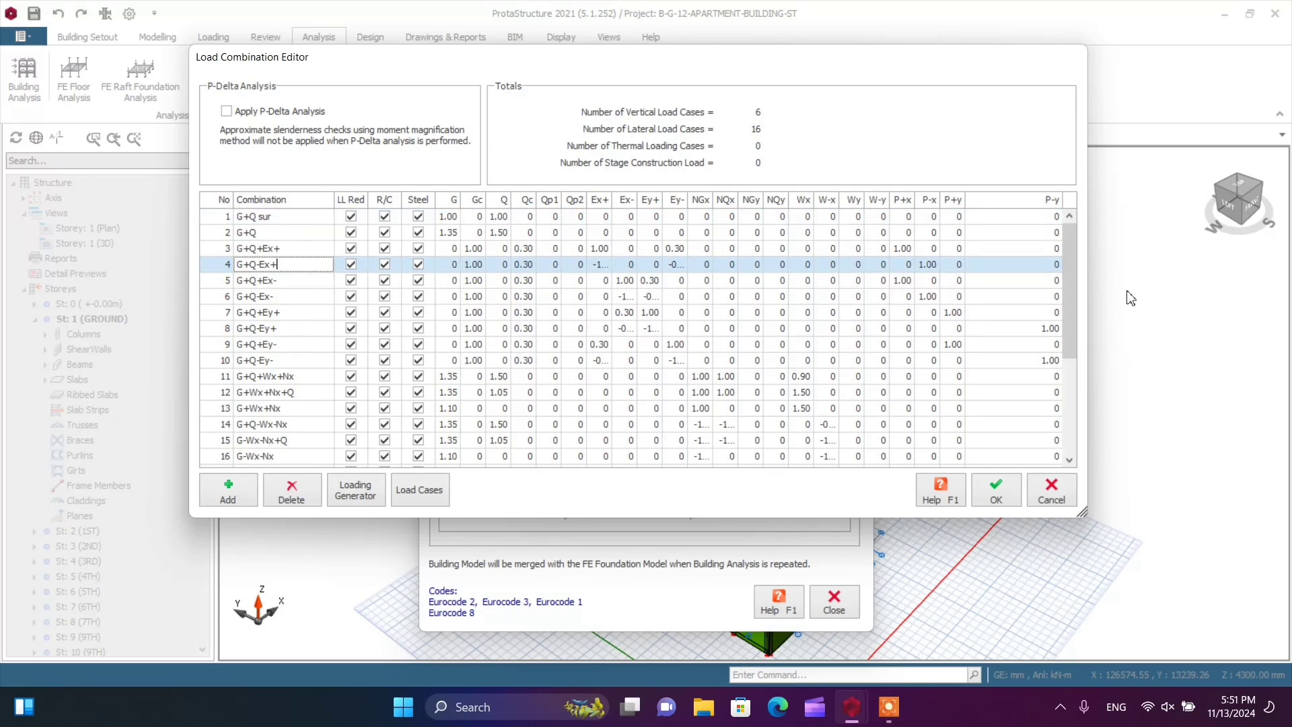
pyautogui.moveTo(1070, 317); pyautogui.dragTo(1074, 445)
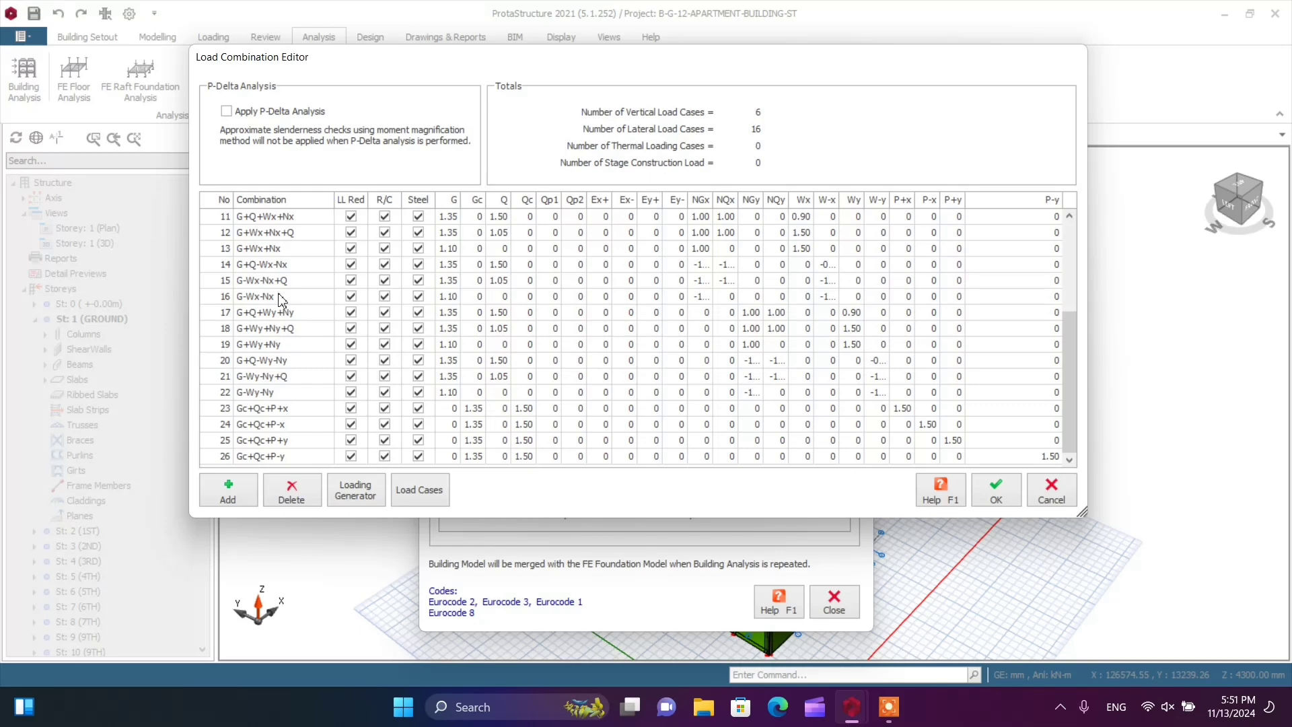
pyautogui.scroll(1, 290, 339)
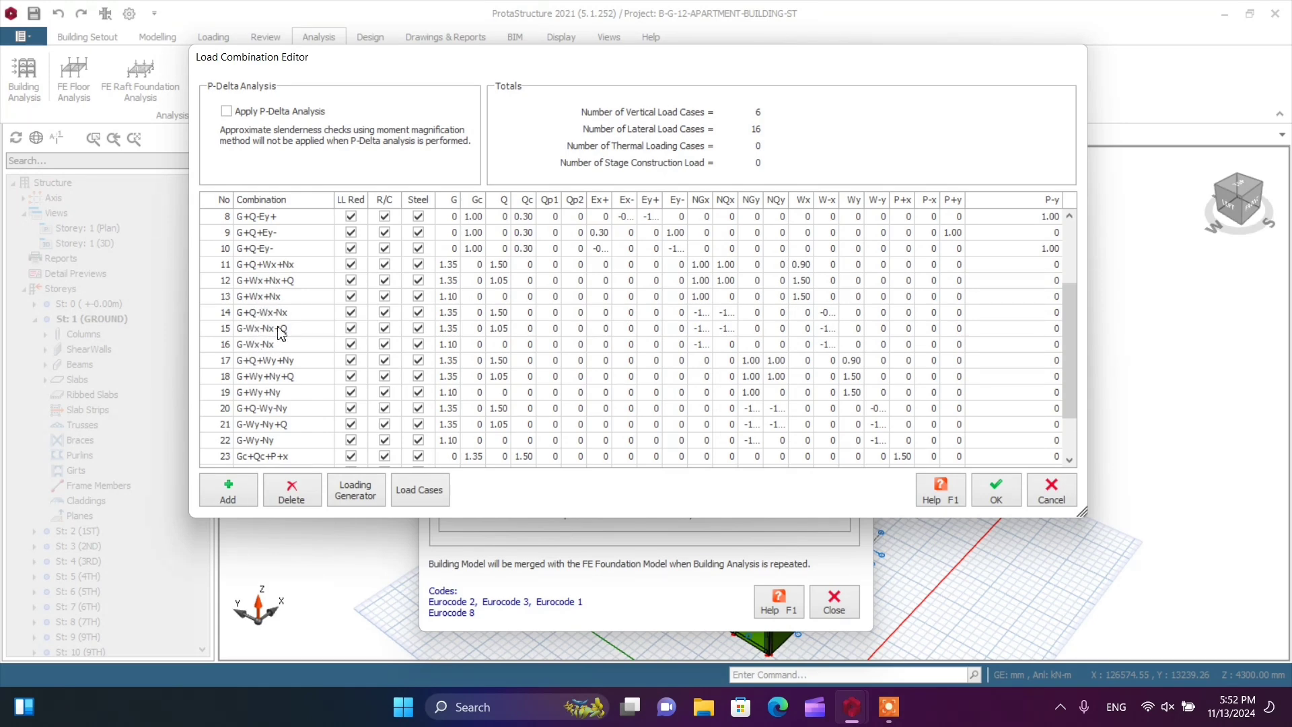
pyautogui.scroll(1, 1070, 356)
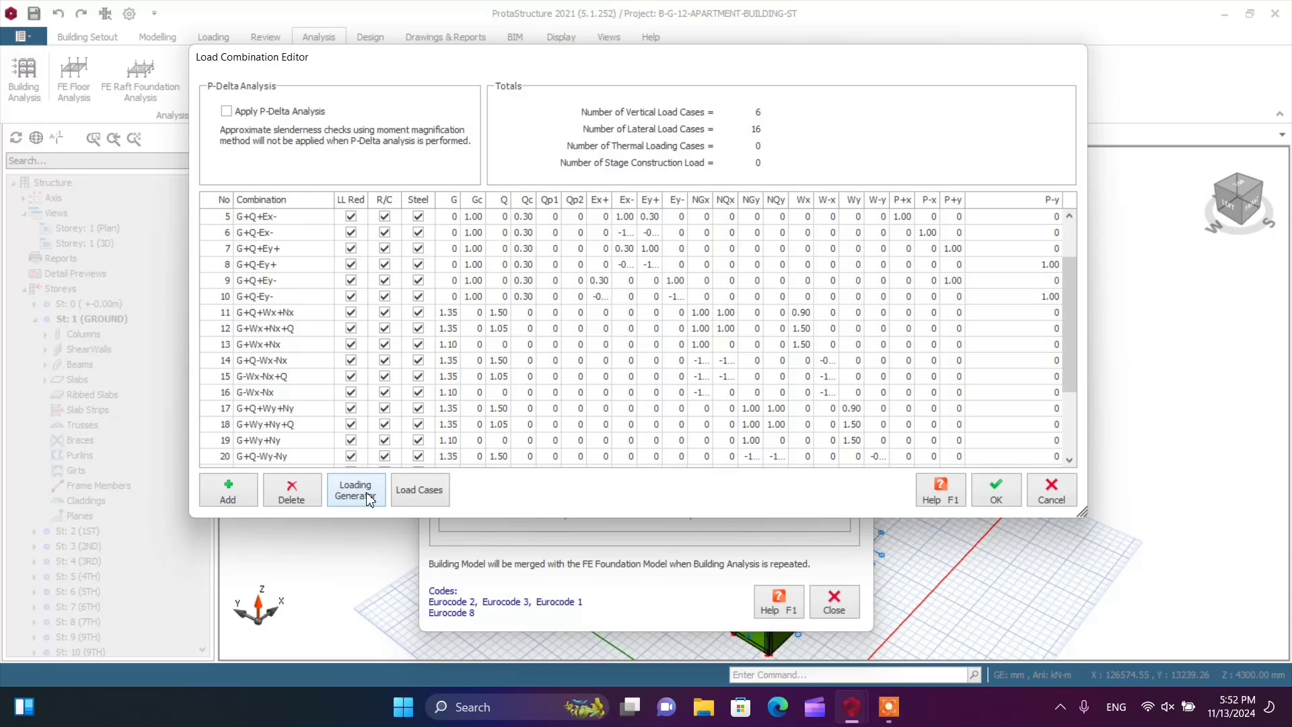
pyautogui.click(419, 493)
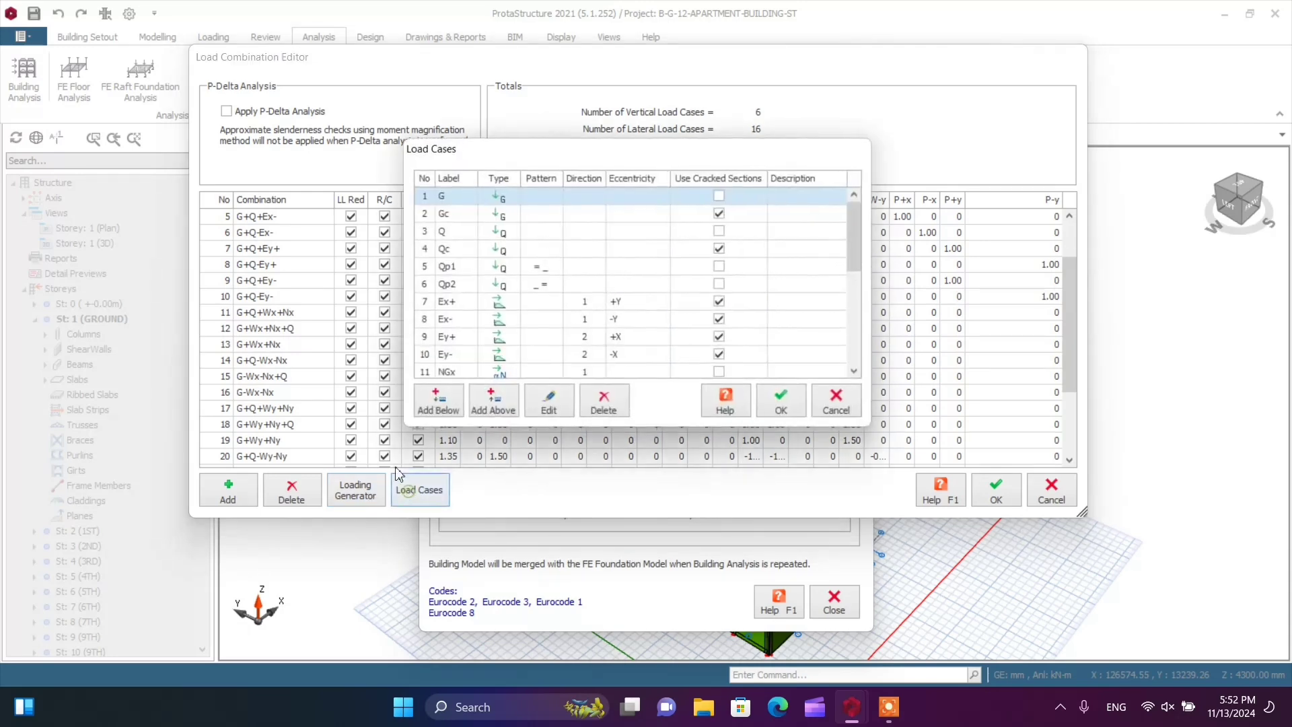
pyautogui.scroll(-1, 454, 280)
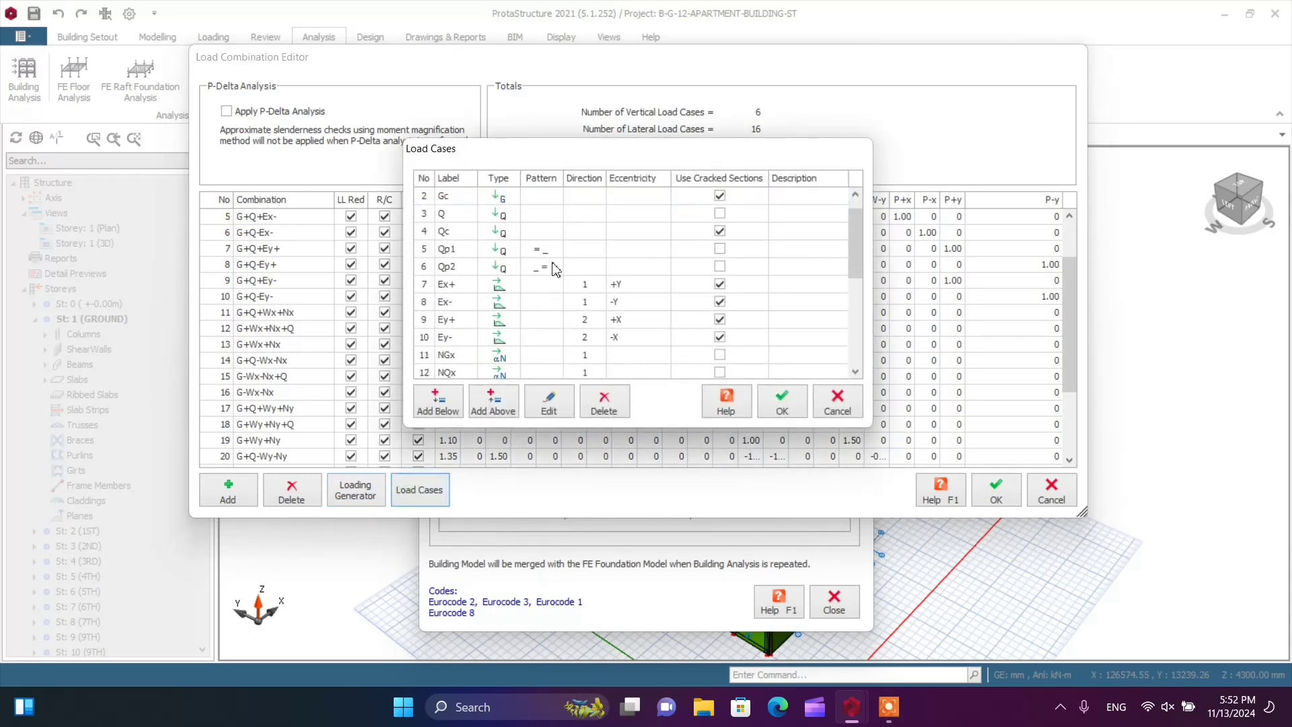
pyautogui.click(457, 231)
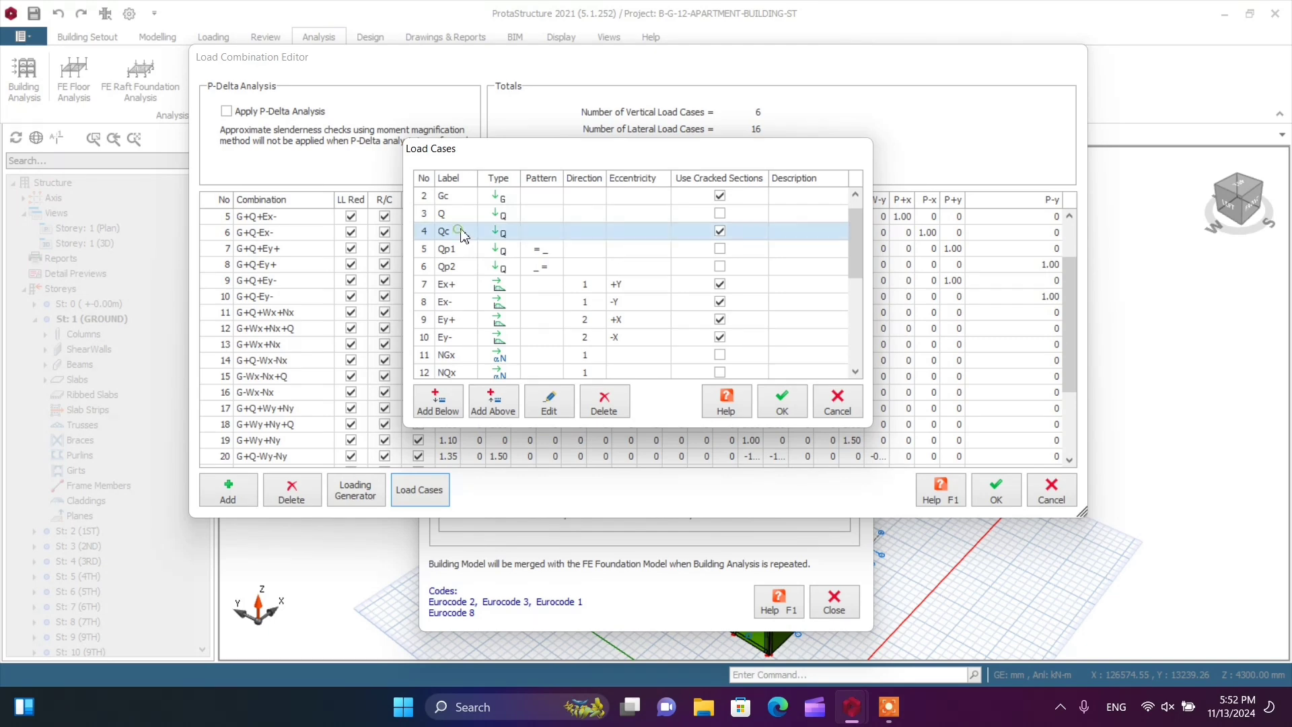
pyautogui.click(603, 403)
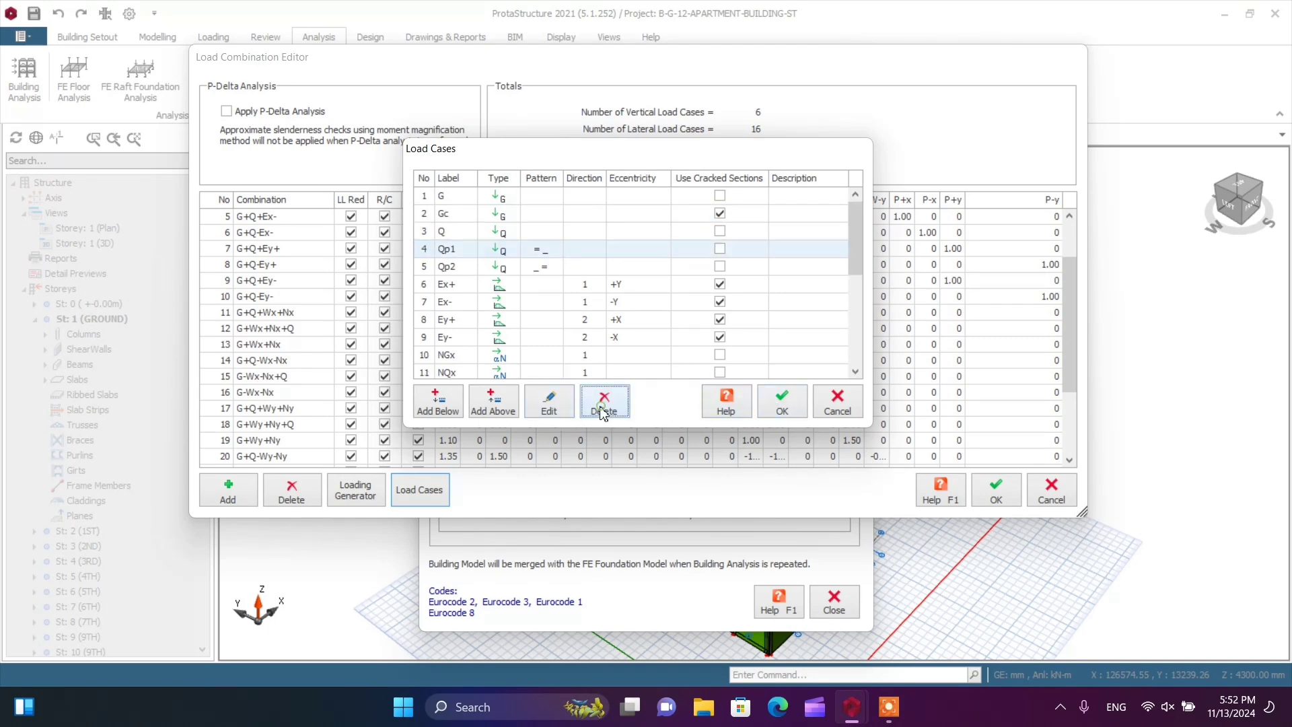
pyautogui.click(464, 250)
pyautogui.click(604, 402)
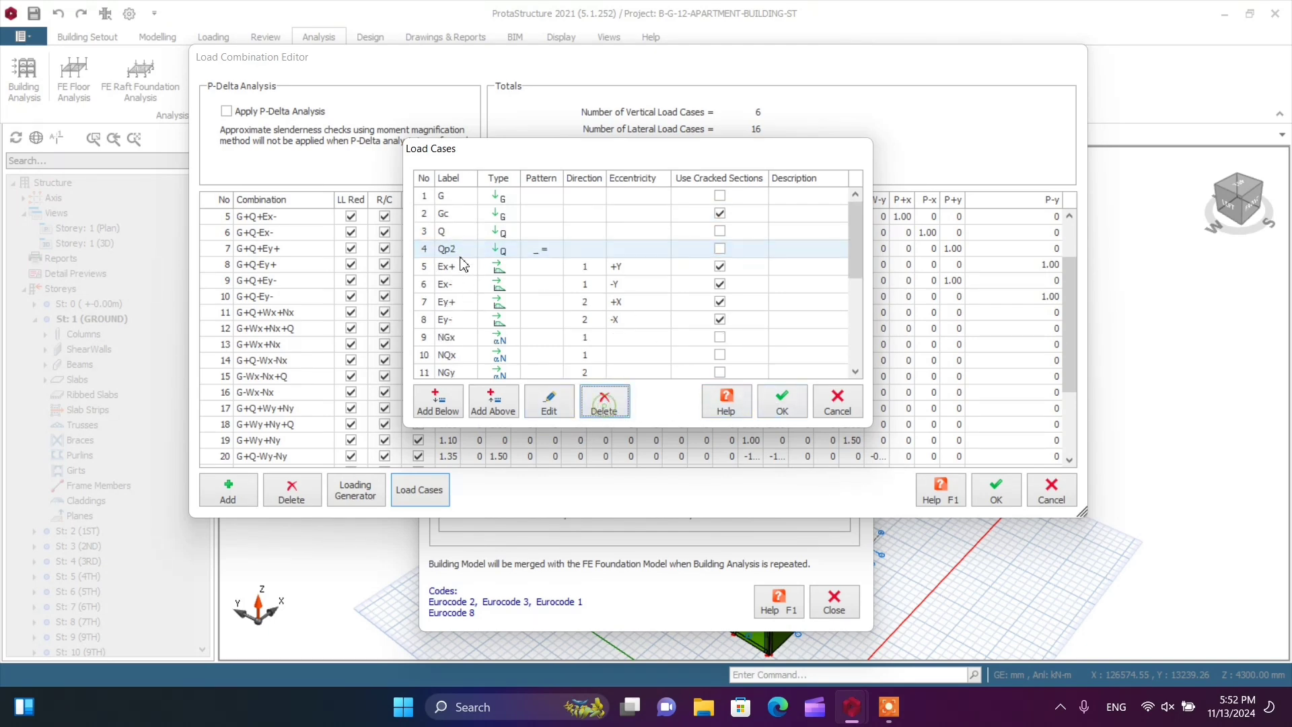
pyautogui.click(462, 251)
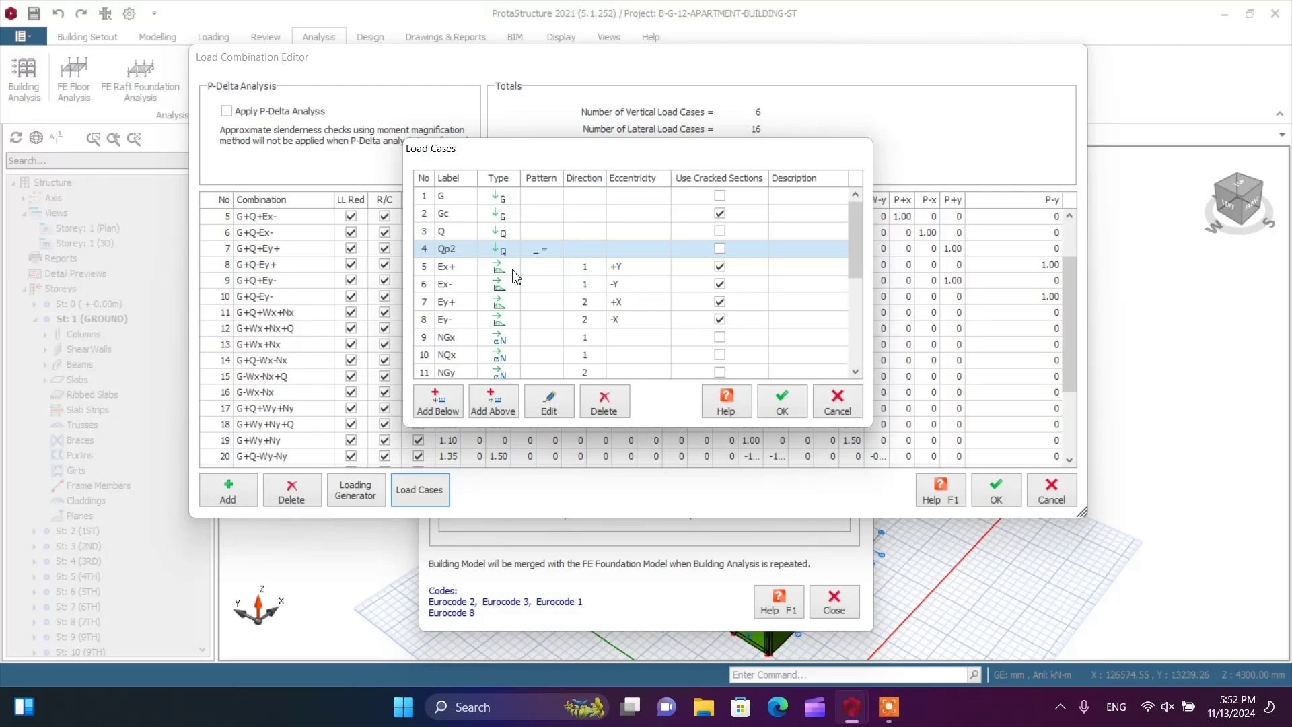
pyautogui.click(838, 404)
# Step: Delete the cracked-section live load case Qc from the load case list
pyautogui.click(418, 491)
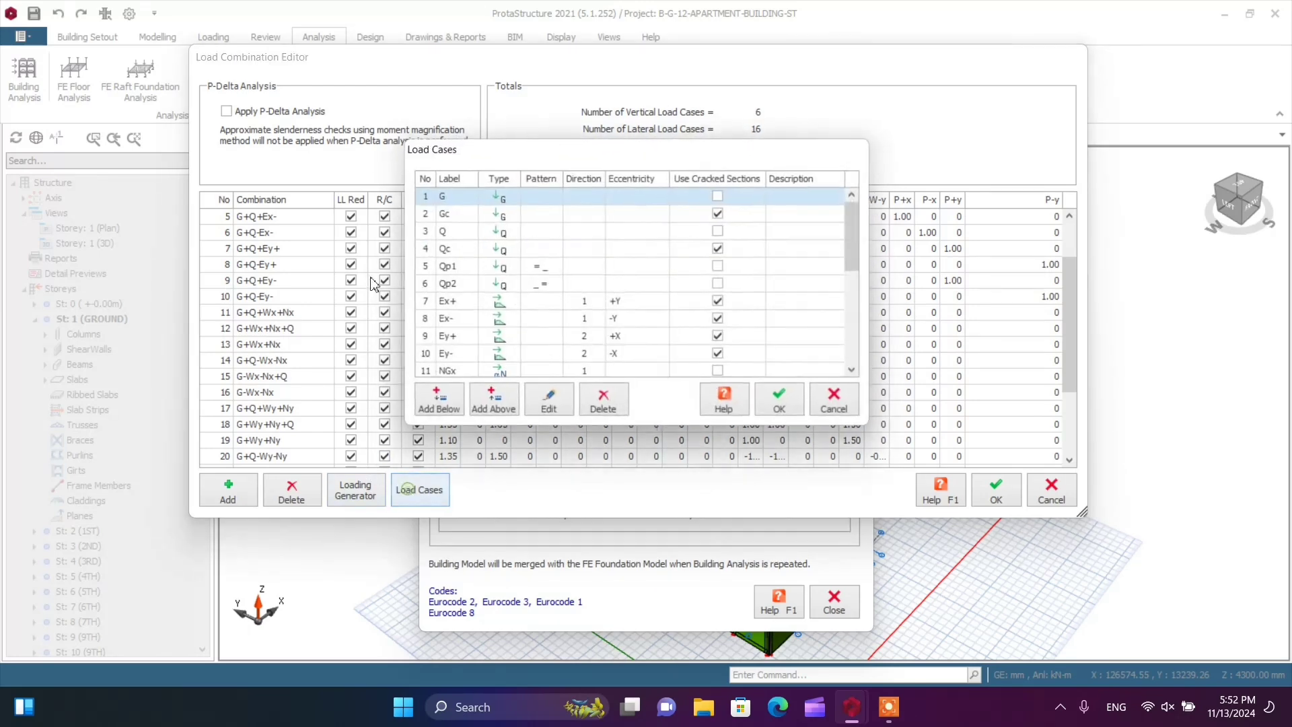
pyautogui.click(457, 250)
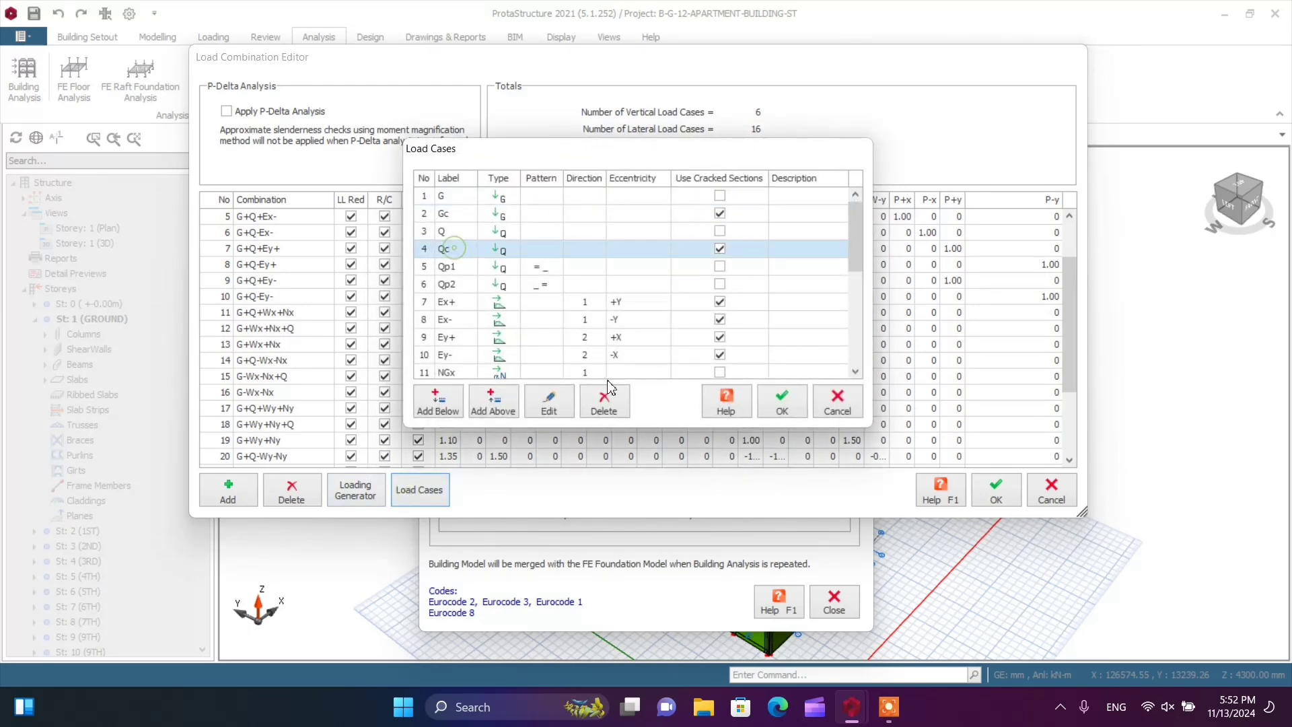
pyautogui.click(605, 404)
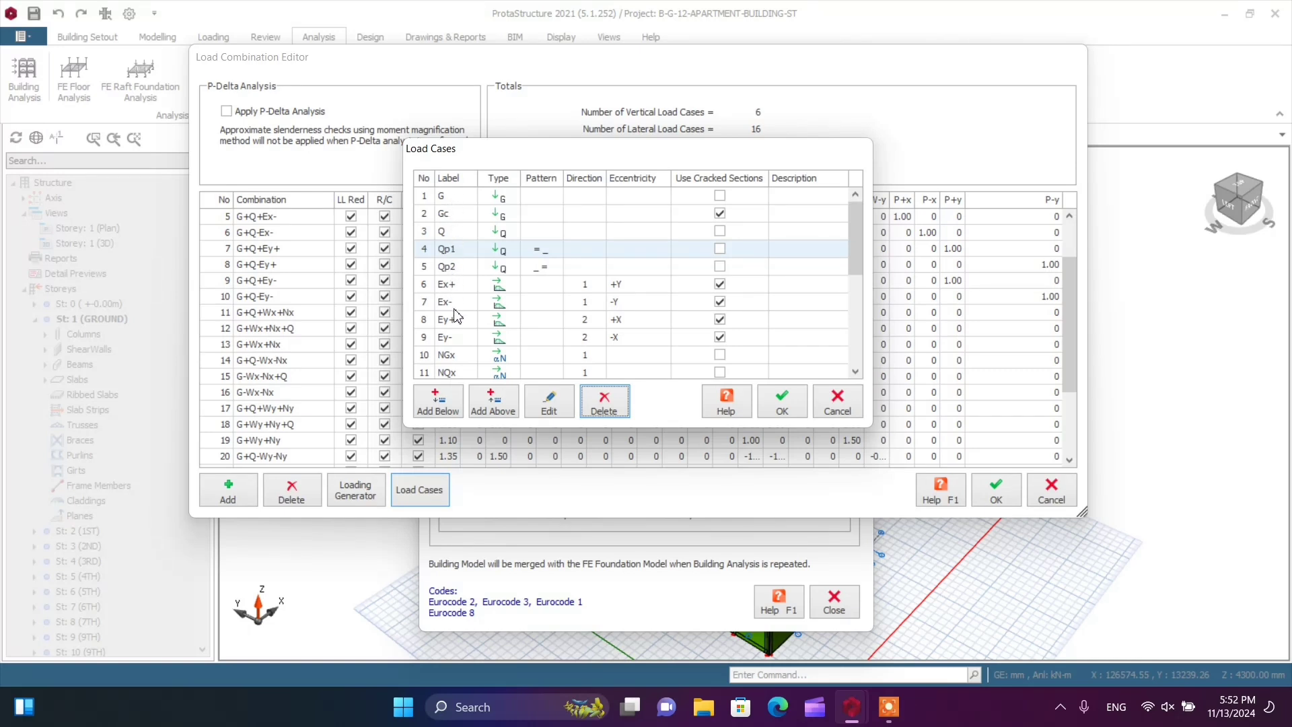
# Step: Delete the notional load cases NGx, NQx, NGy and NQy
pyautogui.scroll(-1, 450, 319)
pyautogui.click(464, 340)
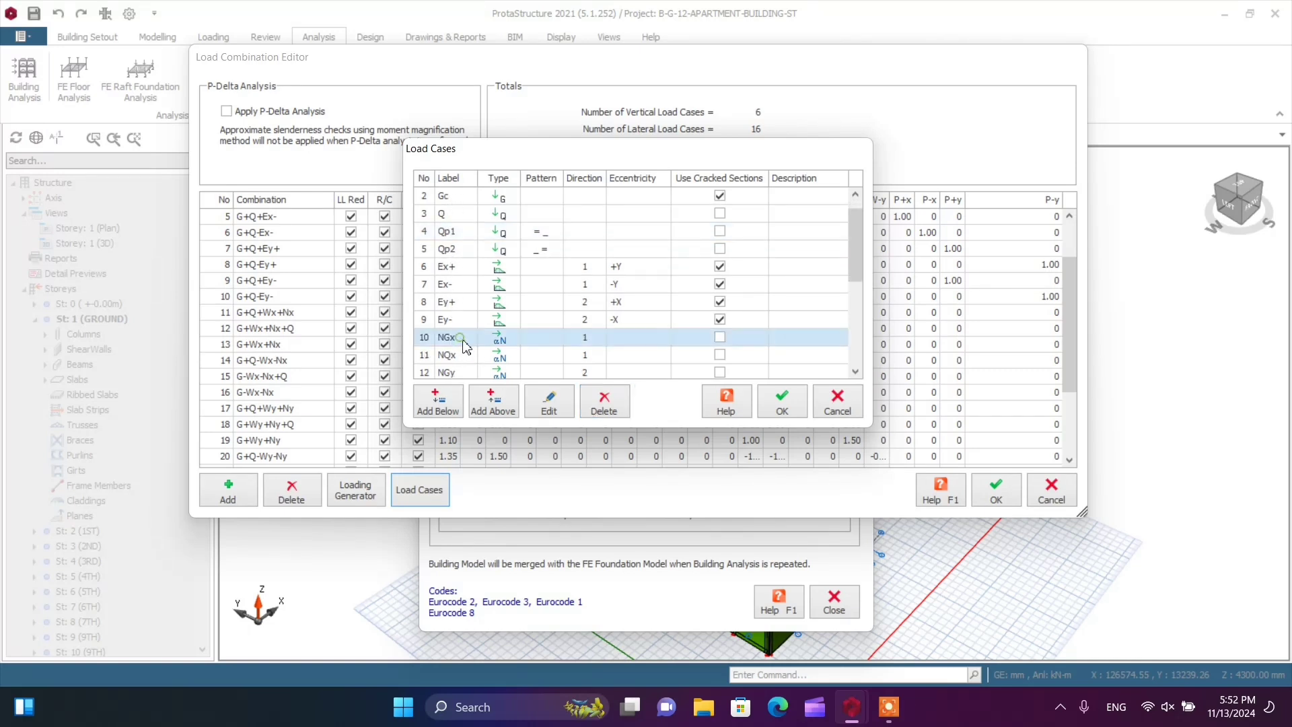
pyautogui.click(603, 402)
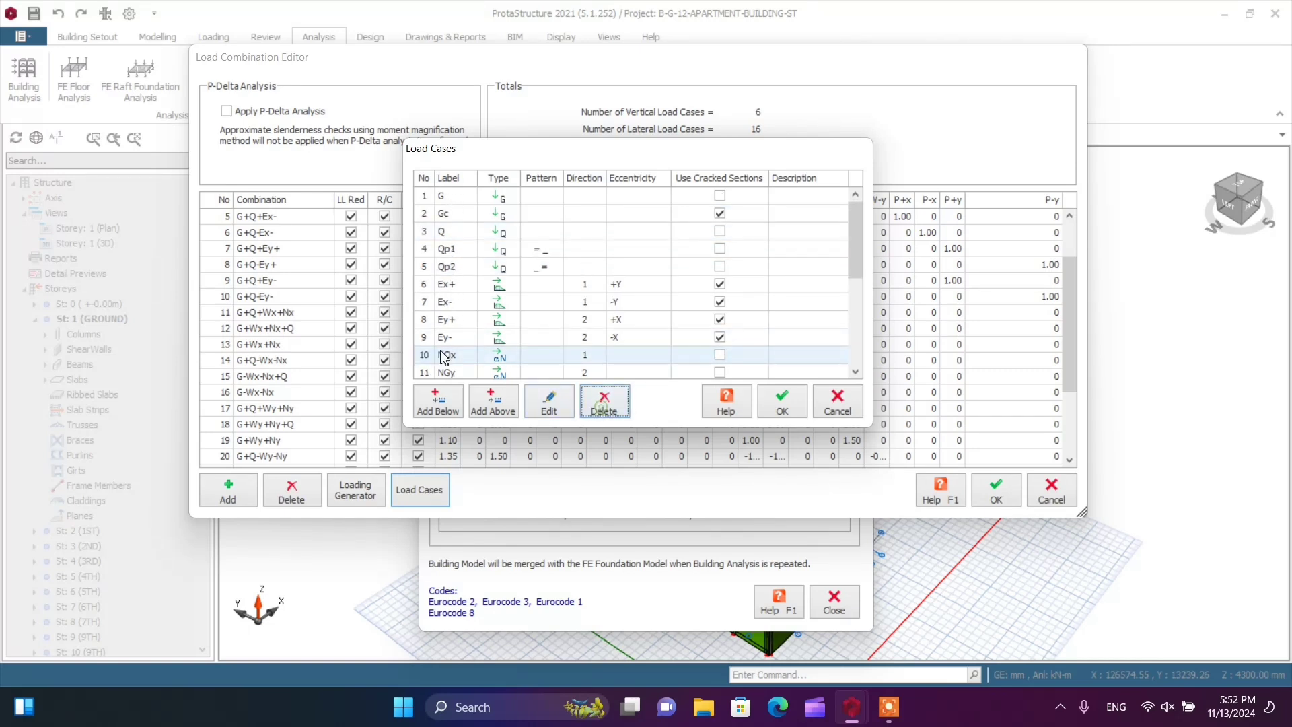
pyautogui.click(616, 412)
pyautogui.click(475, 353)
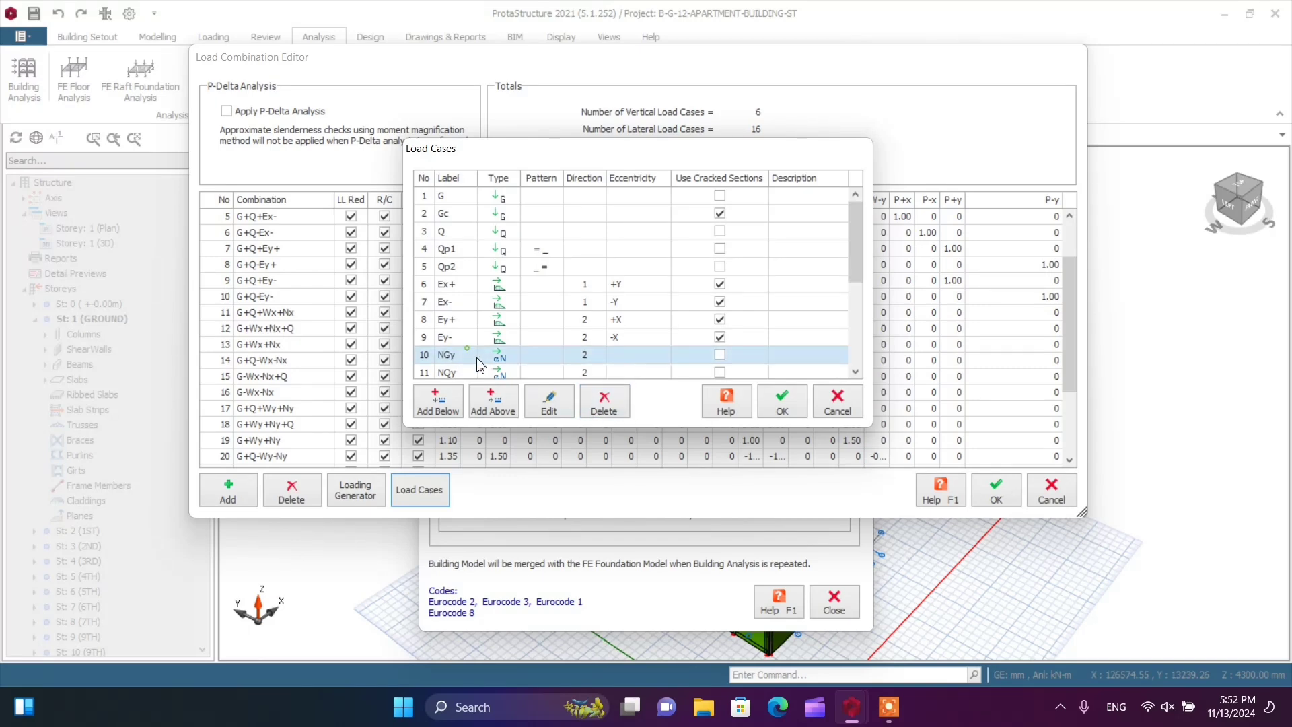
pyautogui.click(603, 403)
pyautogui.click(459, 355)
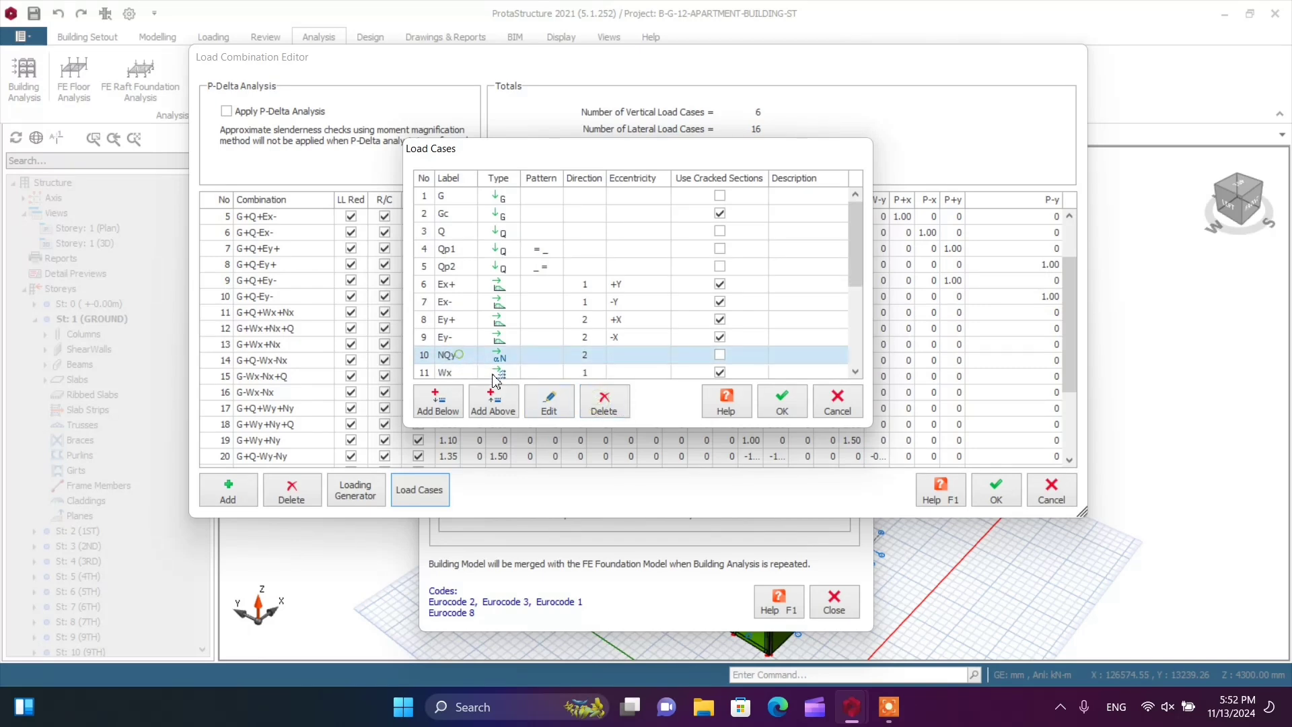
pyautogui.click(604, 402)
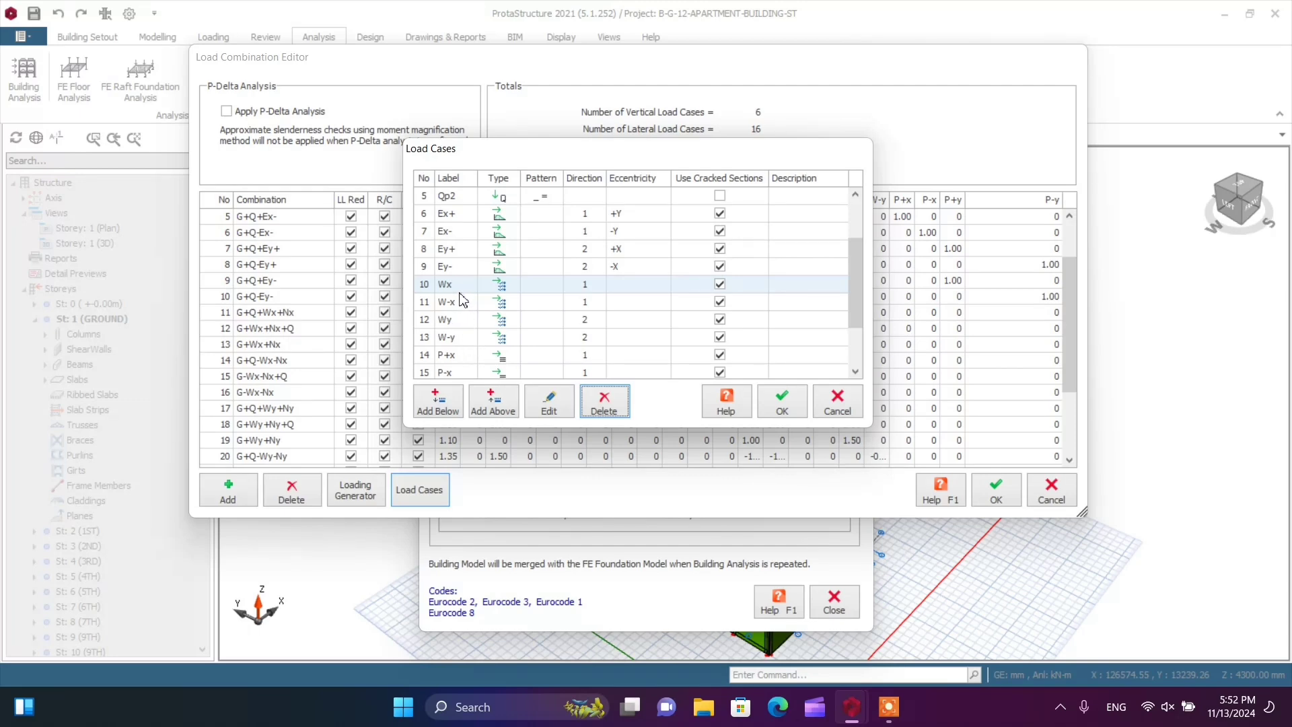
# Step: Accept the edited load cases and combinations, and transfer the existing load cases with unassigned loads deleted
pyautogui.scroll(-1, 467, 347)
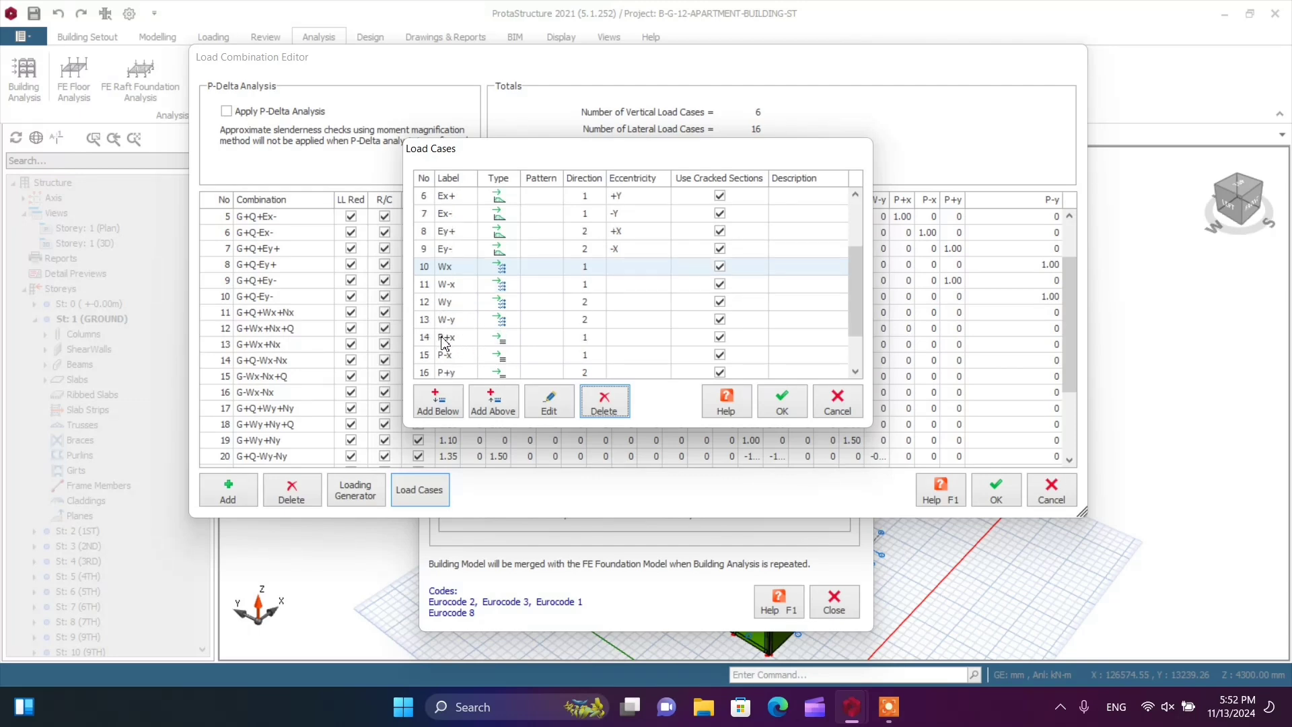
pyautogui.scroll(-1, 456, 350)
pyautogui.scroll(5, 457, 360)
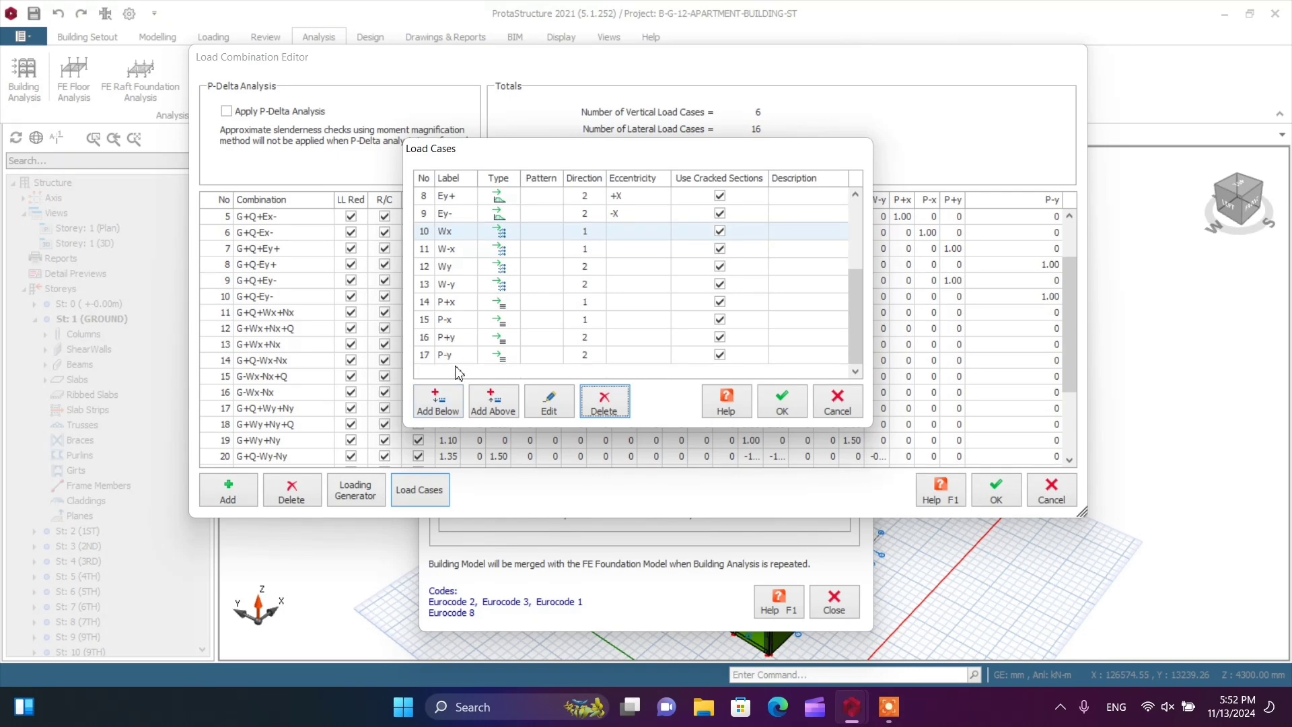
pyautogui.scroll(1, 444, 284)
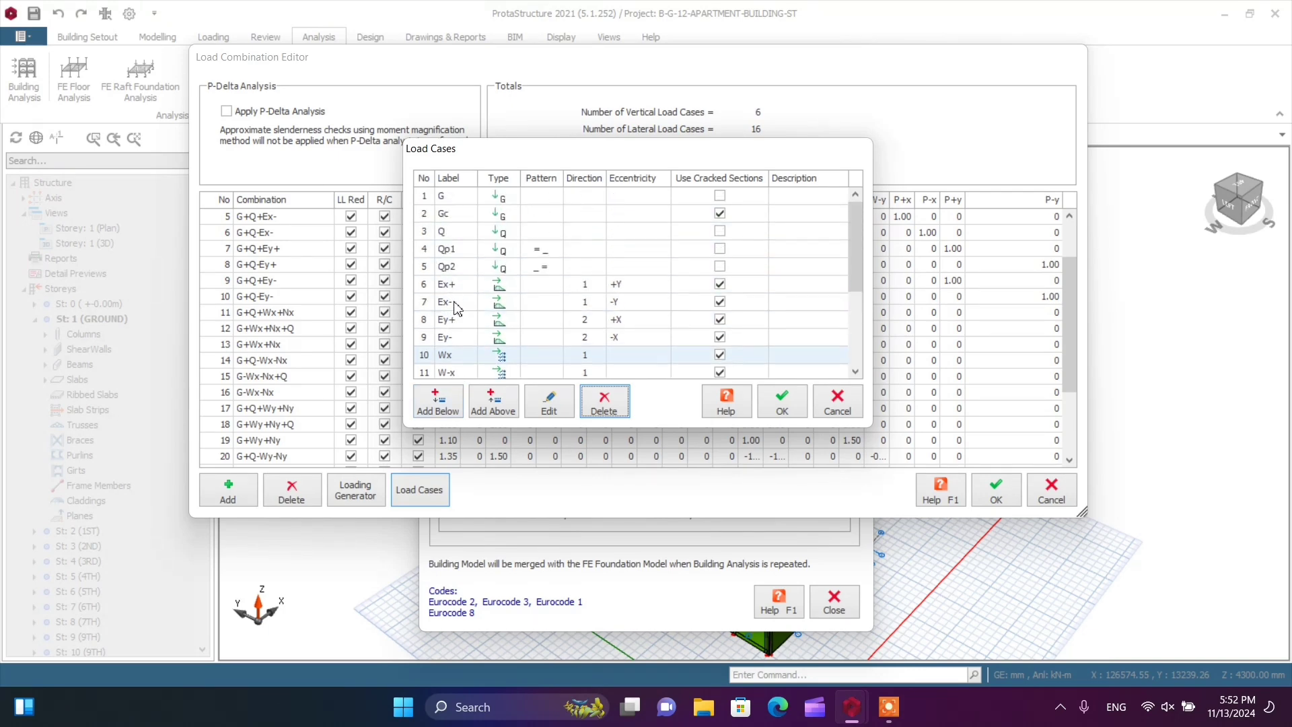
pyautogui.click(781, 402)
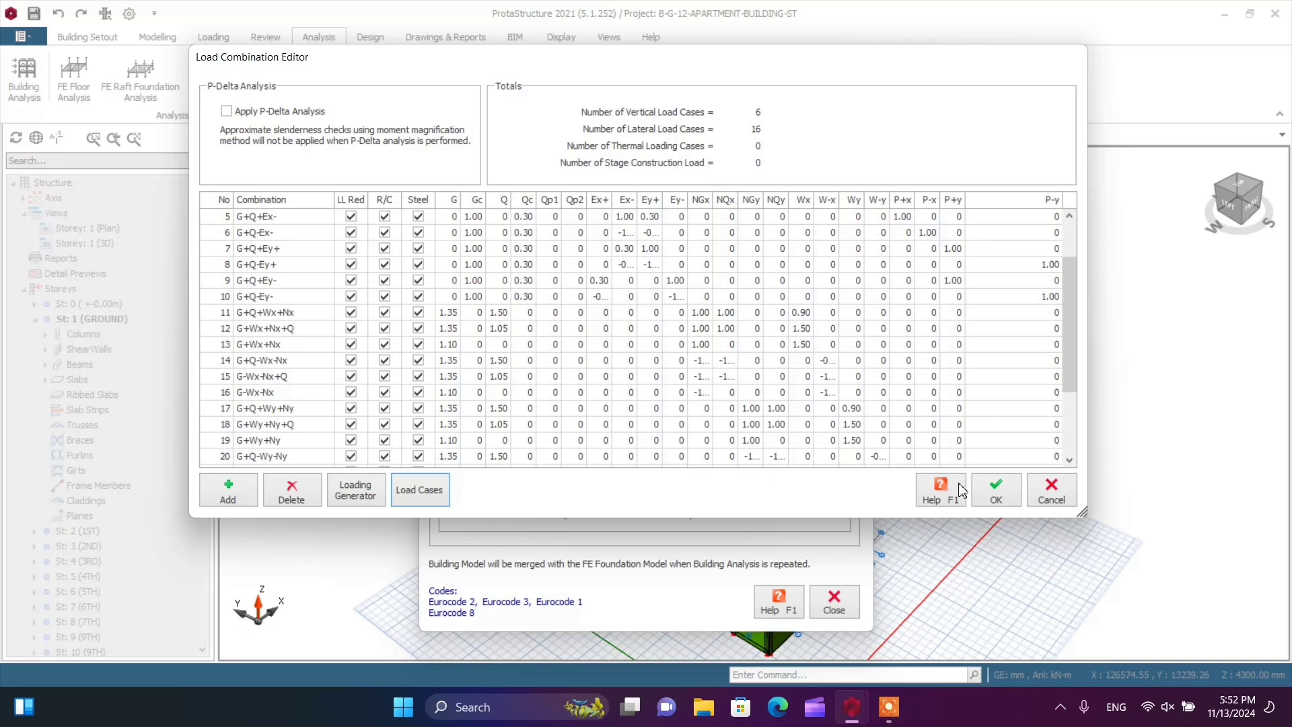
pyautogui.click(996, 492)
pyautogui.click(857, 533)
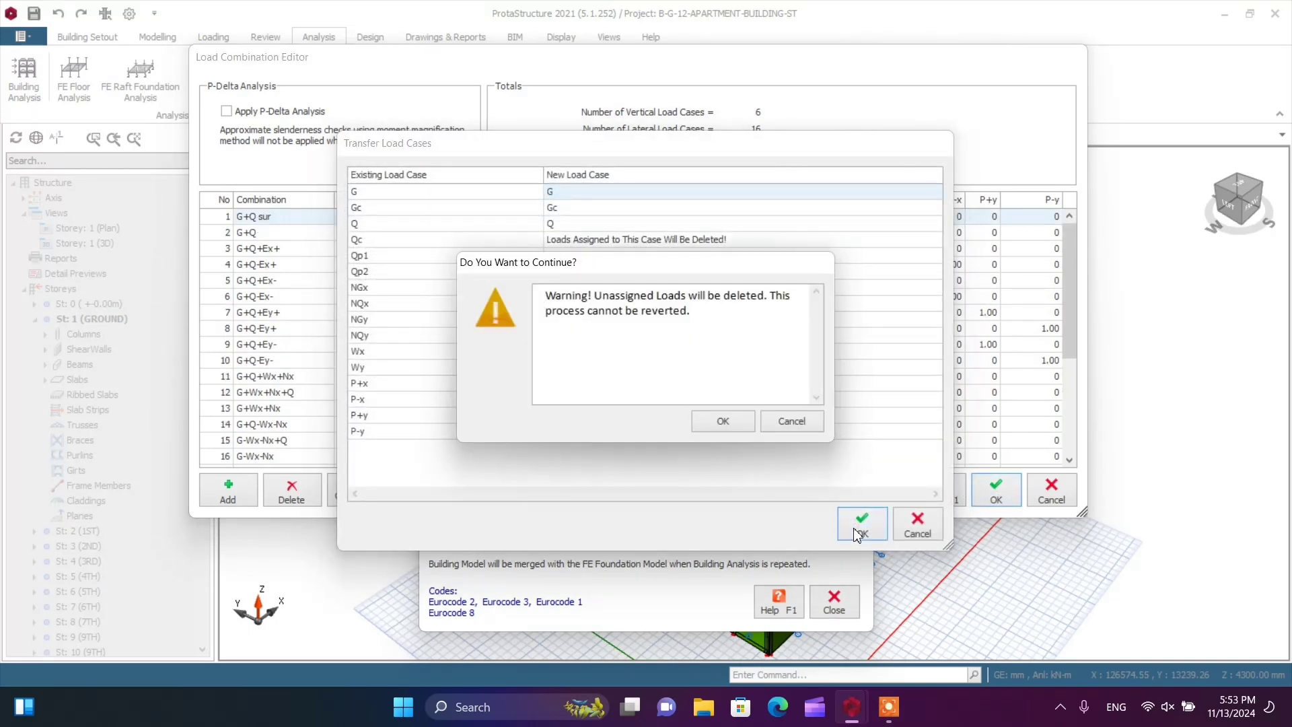
pyautogui.click(721, 420)
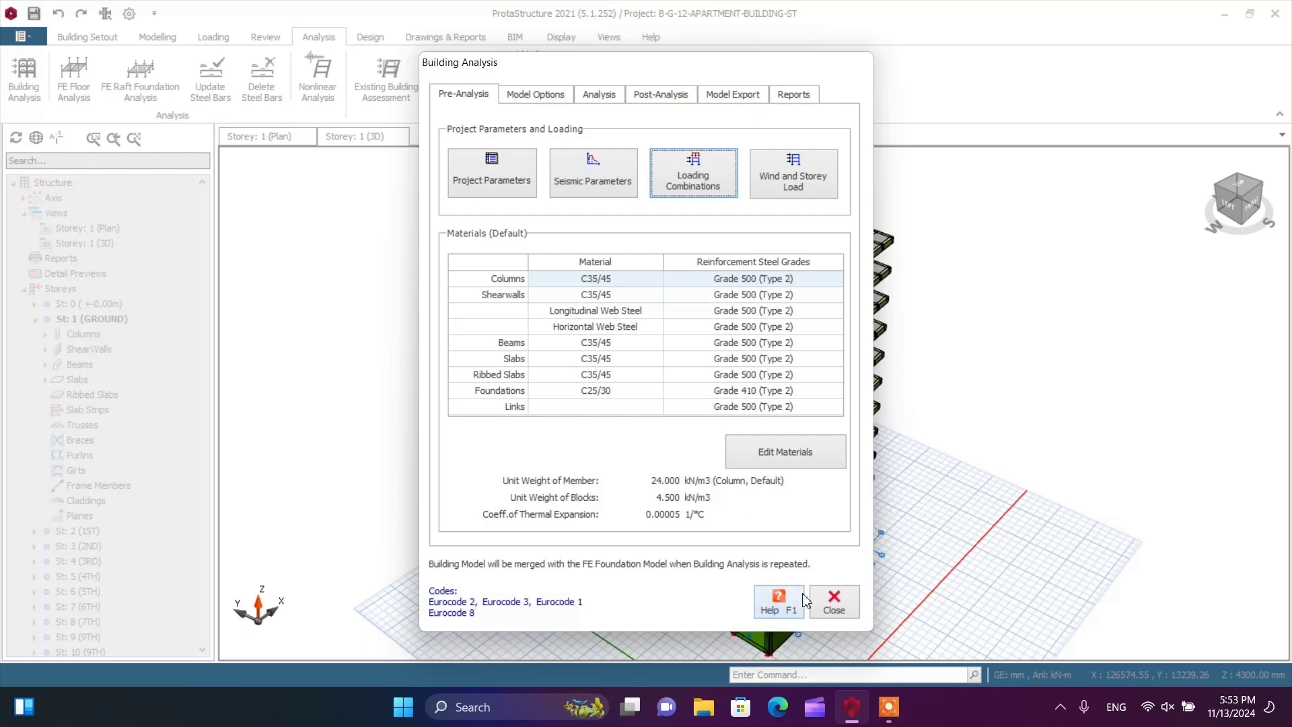
# Step: Reopen the building's loading combinations for editing
pyautogui.click(684, 177)
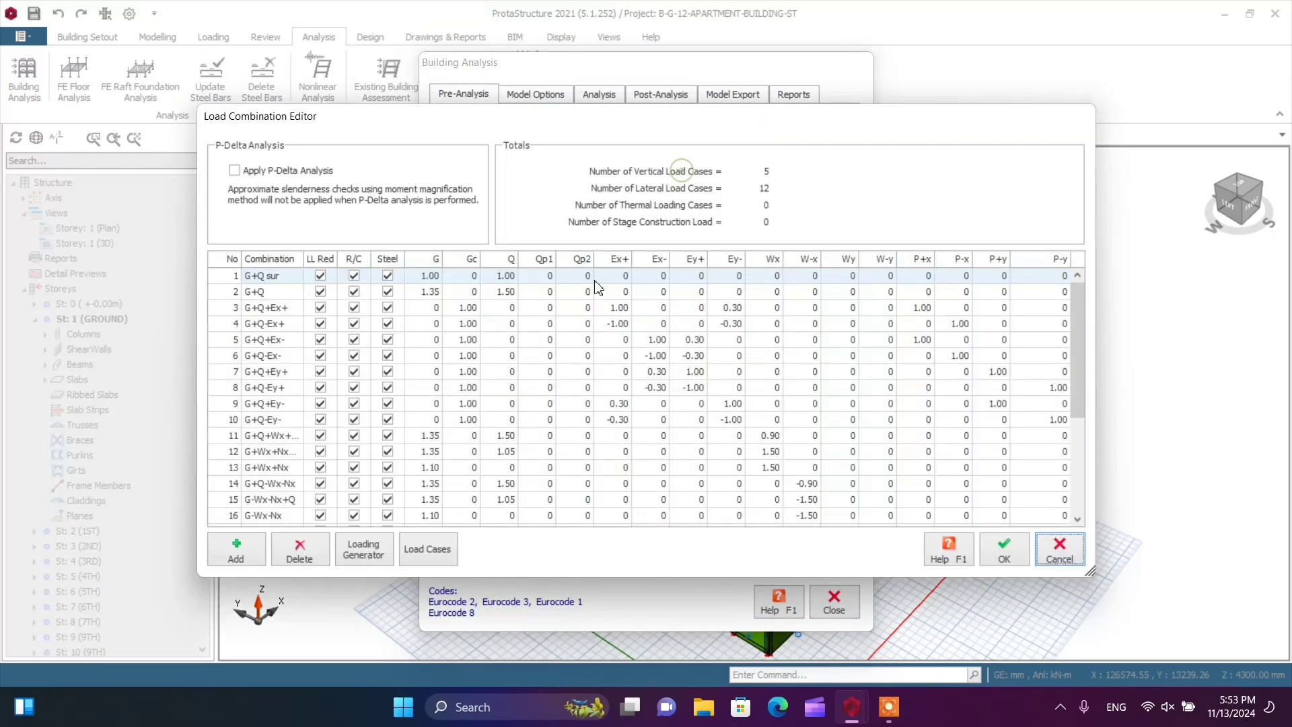